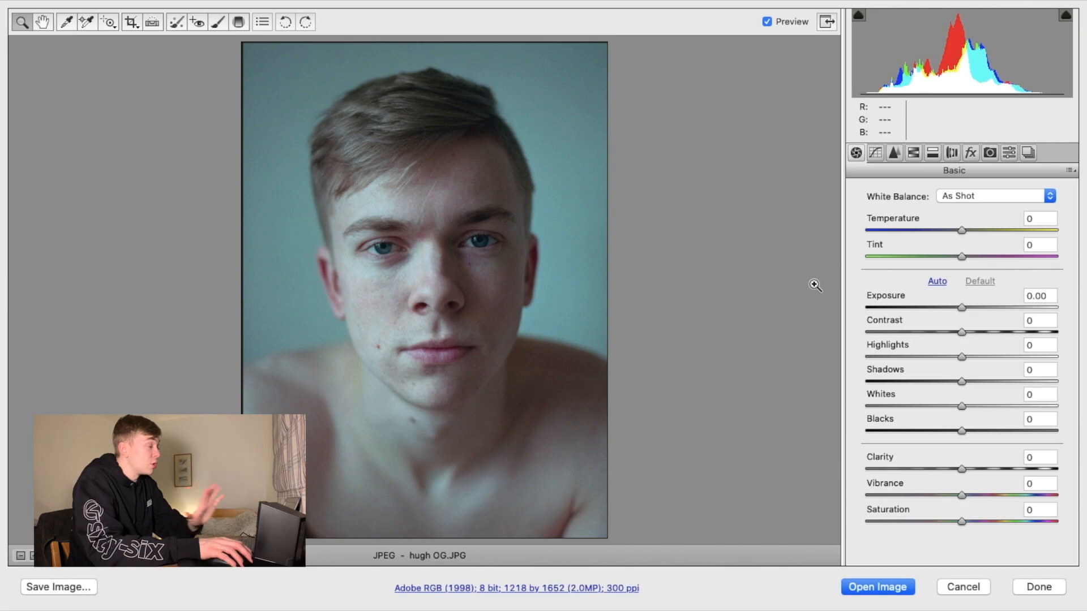
- Open hugh OG.JPG from Camera Raw for editing and duplicate the Background layer
click(890, 580)
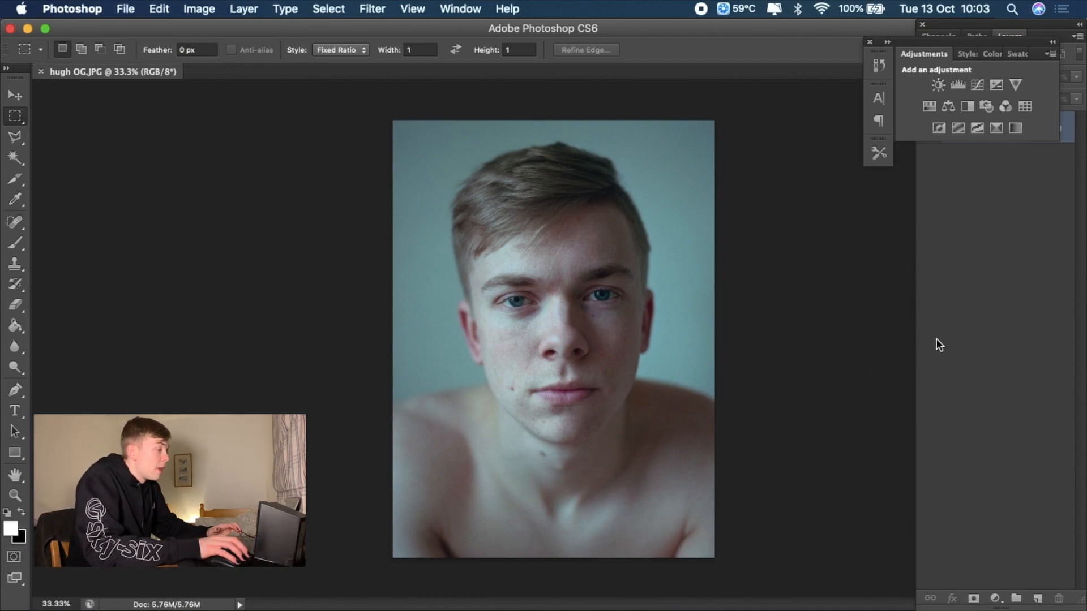
click(960, 335)
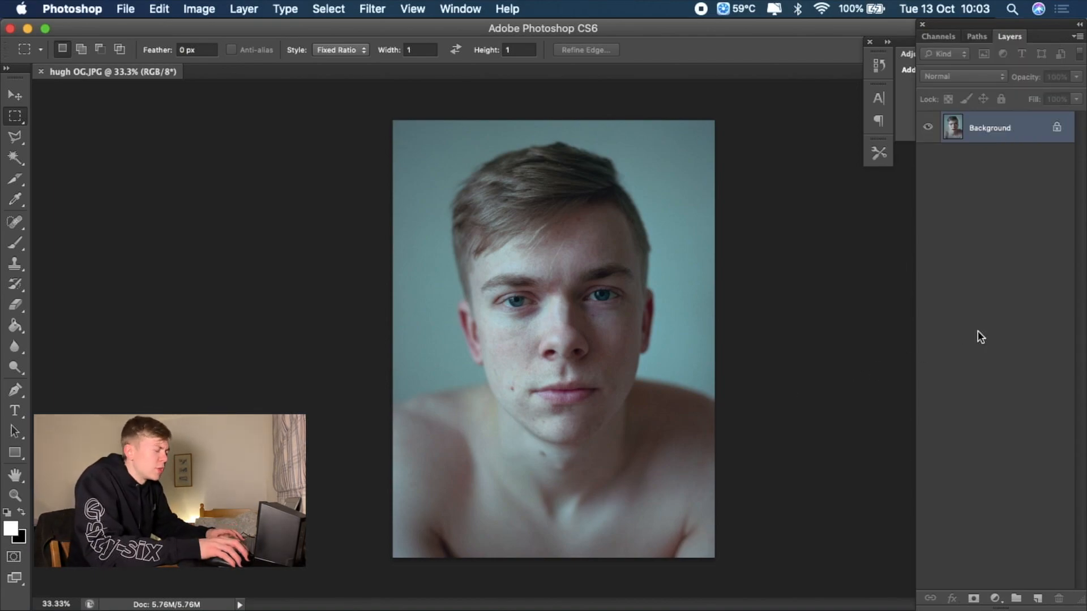
drag(984, 135, 1041, 598)
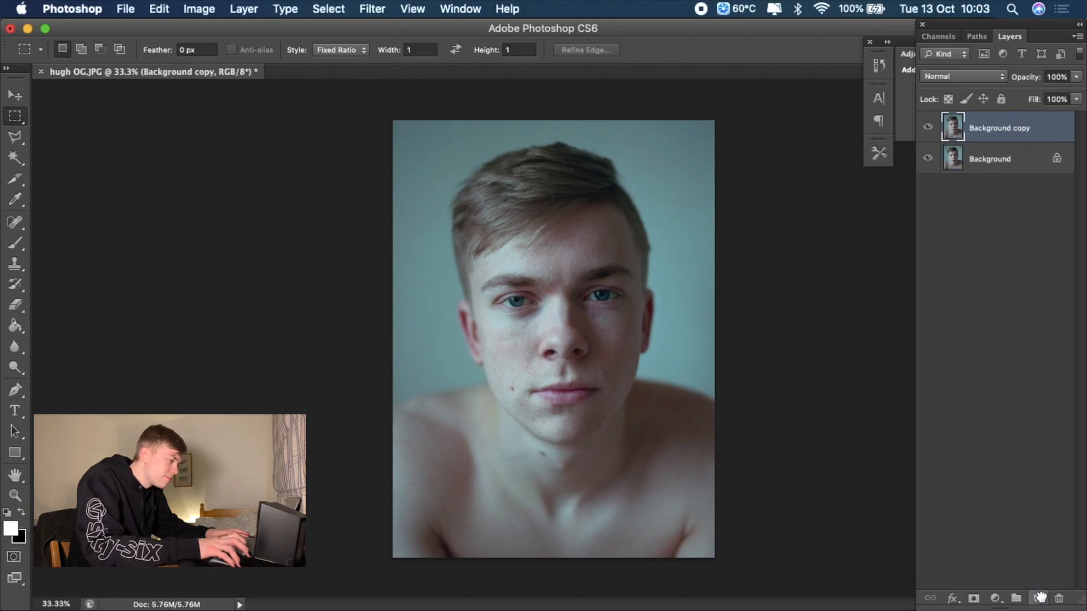
- Add a Levels adjustment layer above the duplicated portrait layer
click(996, 600)
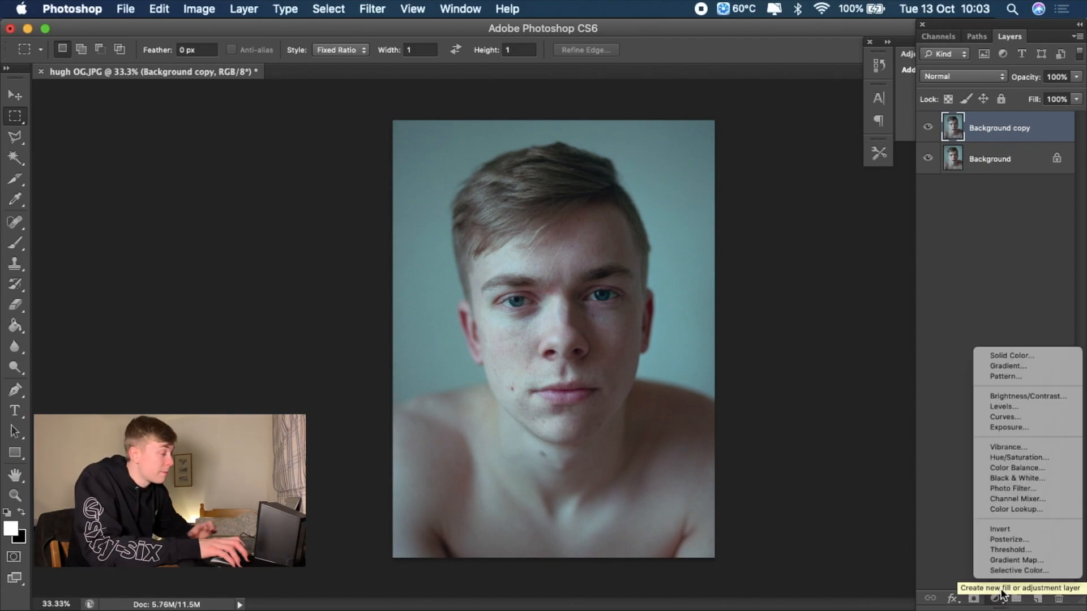
click(1003, 418)
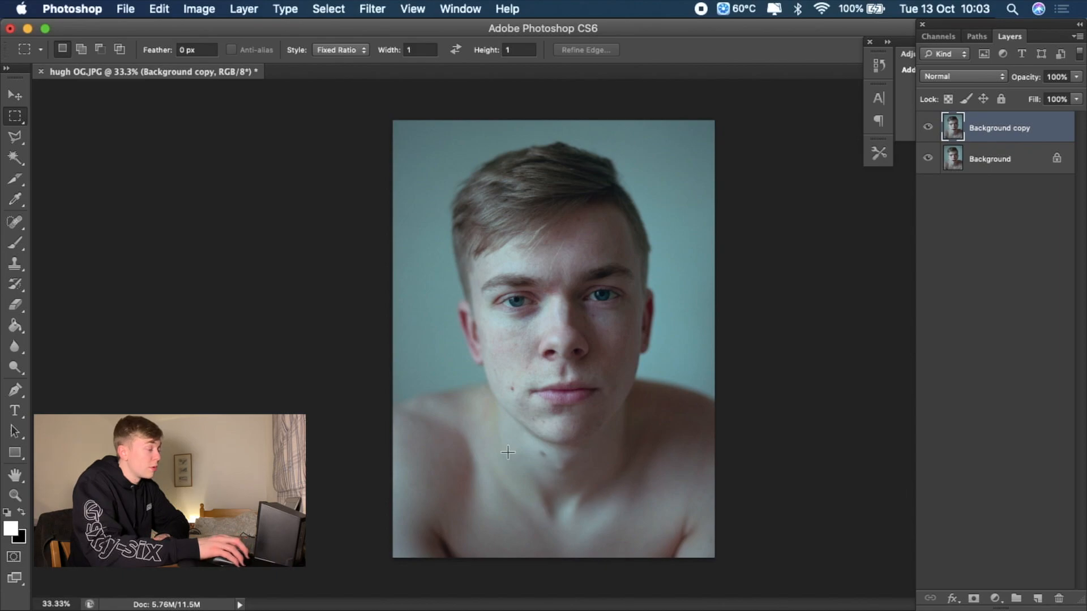
click(996, 599)
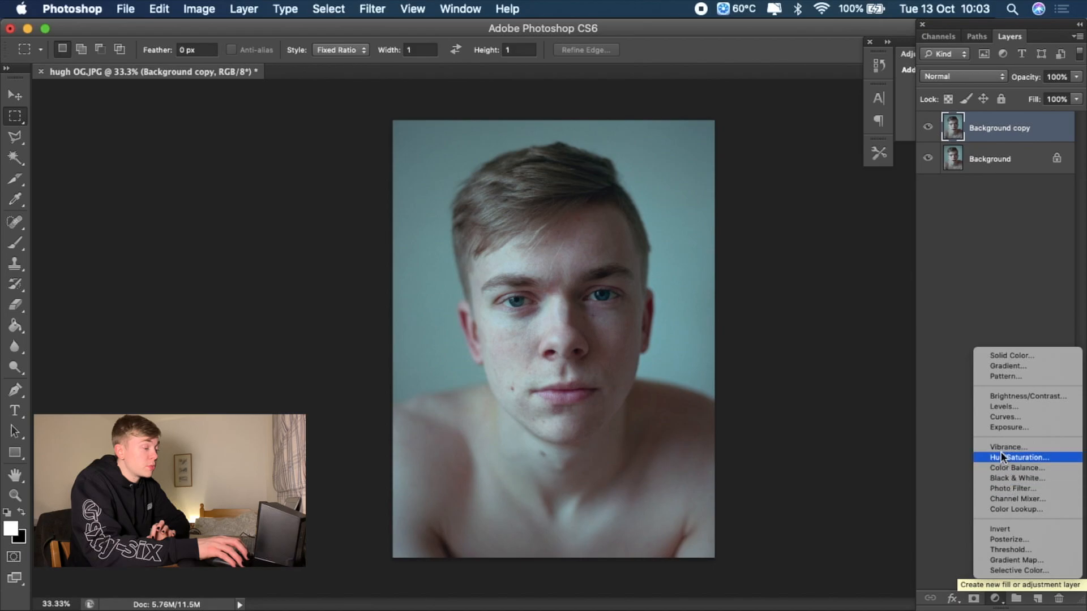
click(992, 407)
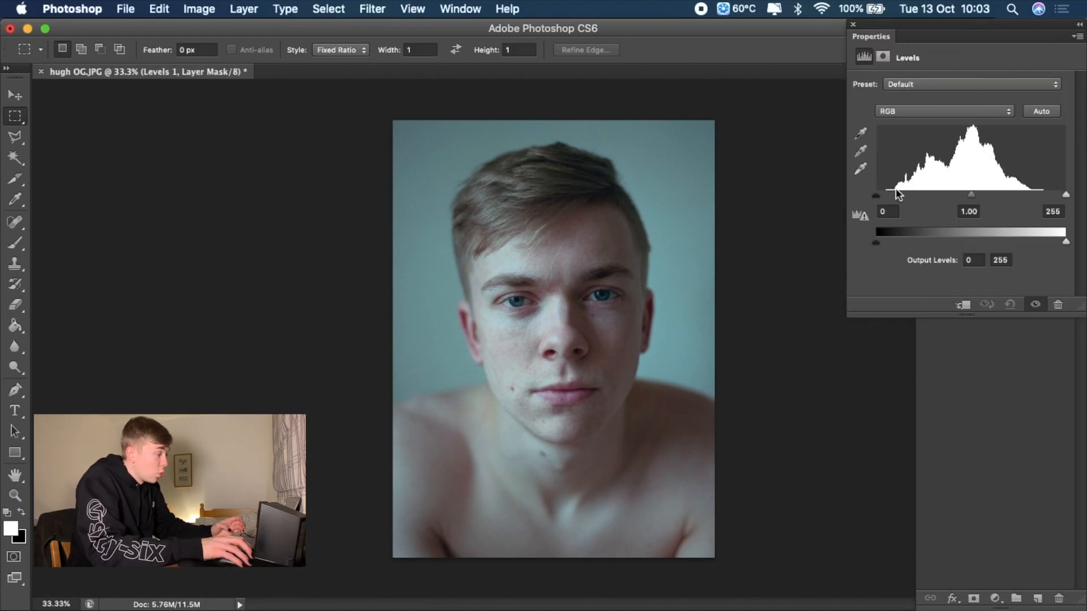
click(864, 58)
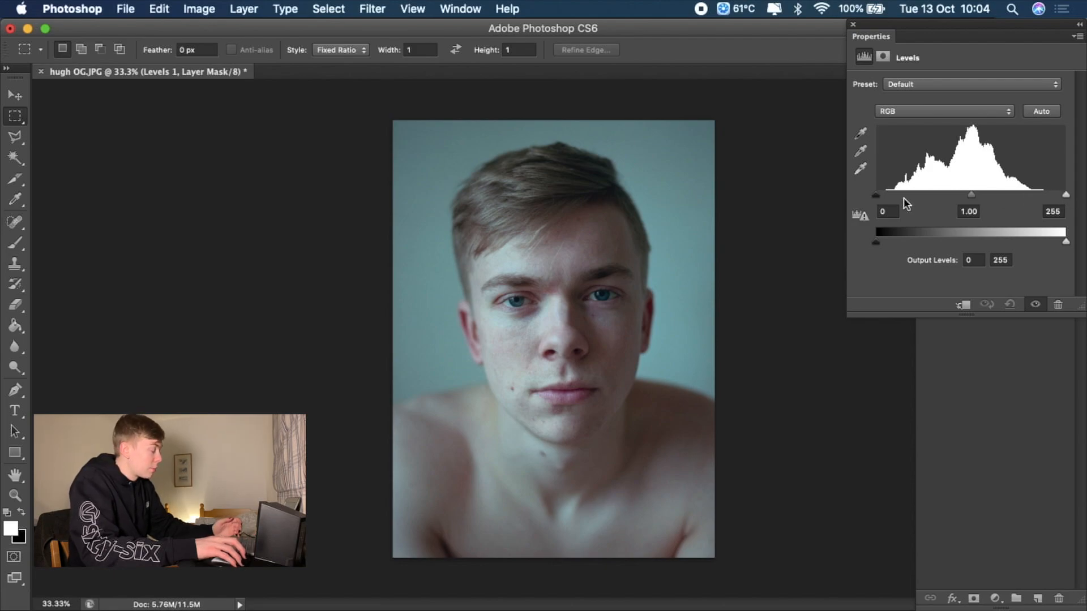
- Set the RGB shadow input level to 10 and the highlight input level to 226, previewing the clipping
drag(875, 196, 884, 195)
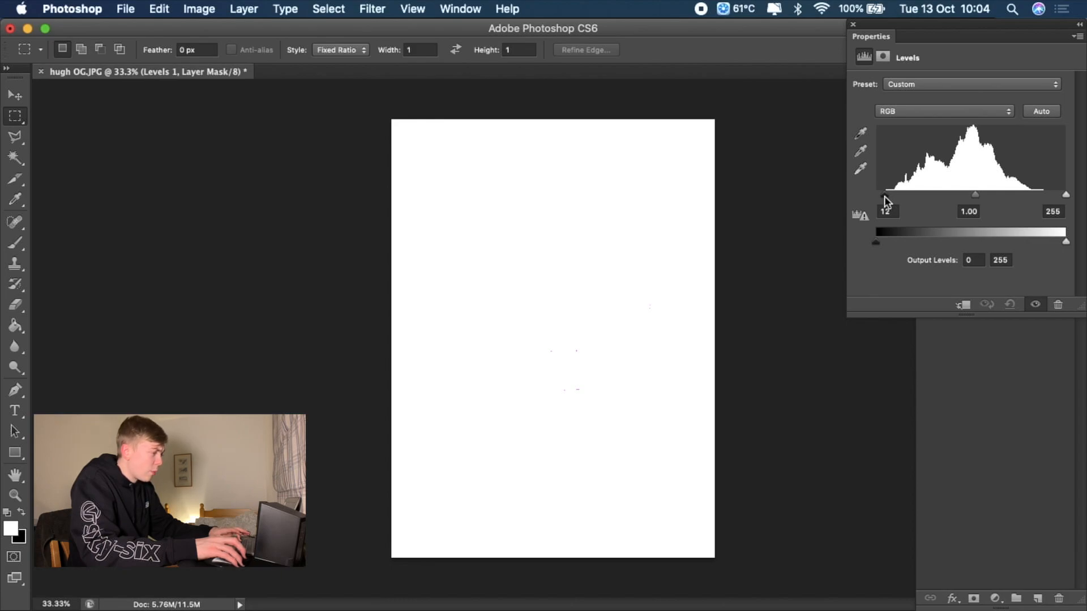
mouse_move(885, 196)
mouse_down()
mouse_move(899, 195)
mouse_move(886, 203)
mouse_up()
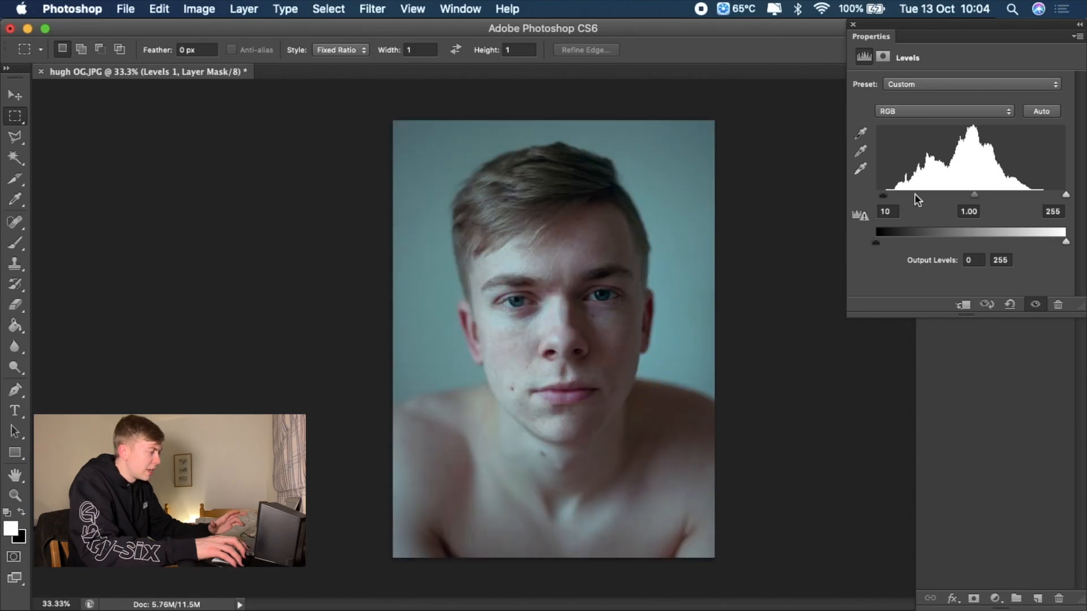
drag(1065, 194, 1041, 195)
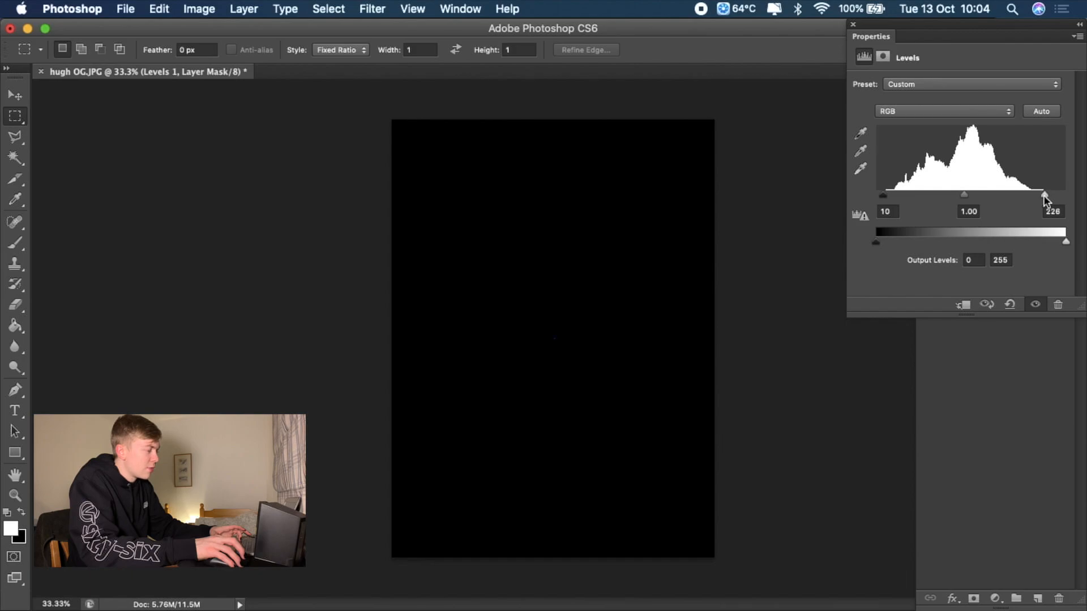
drag(1045, 195, 1044, 195)
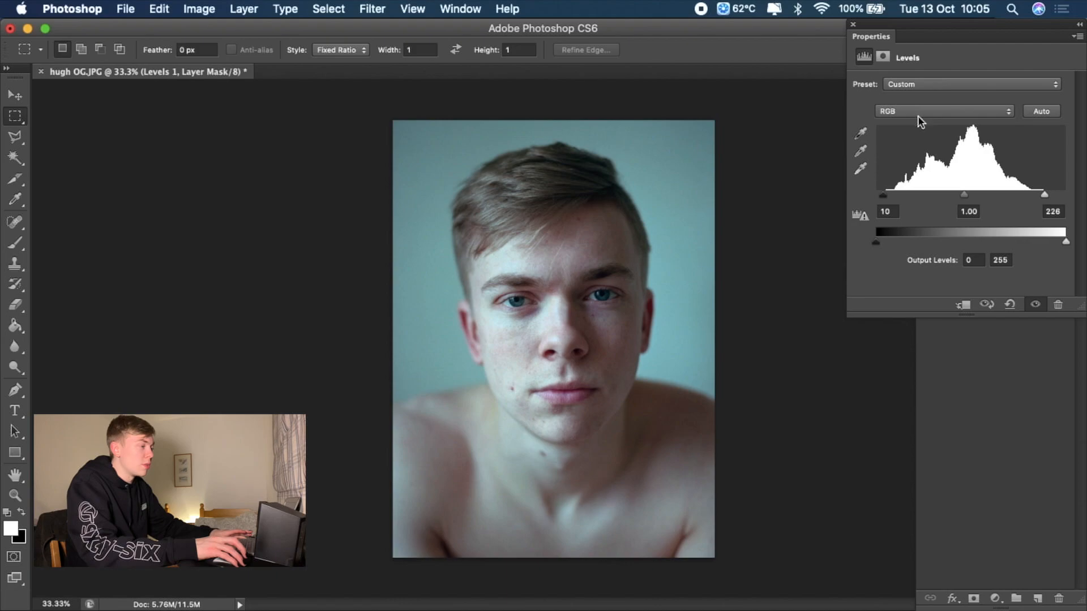
- Set the Red channel's shadow input level to 19 and highlight input level to 200, where its histogram begins and ends
click(895, 111)
click(895, 112)
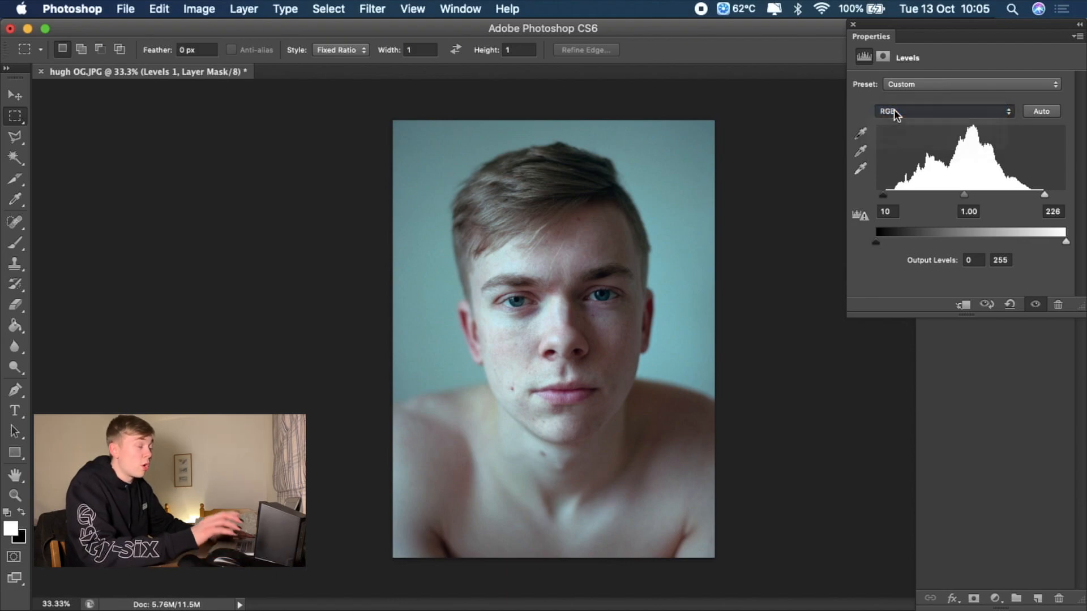
click(895, 111)
click(896, 119)
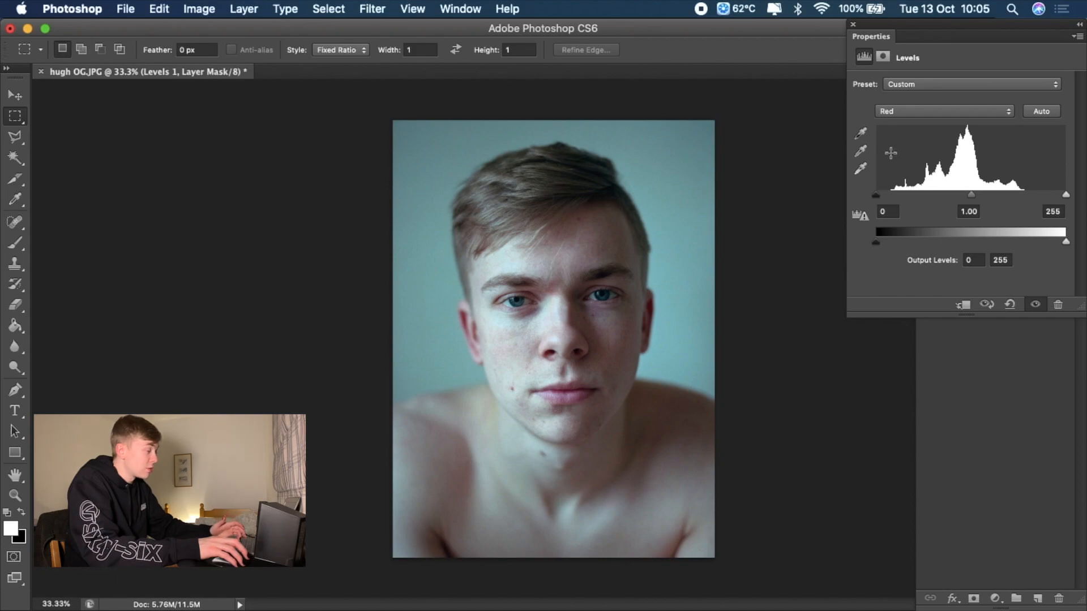
drag(876, 195, 889, 194)
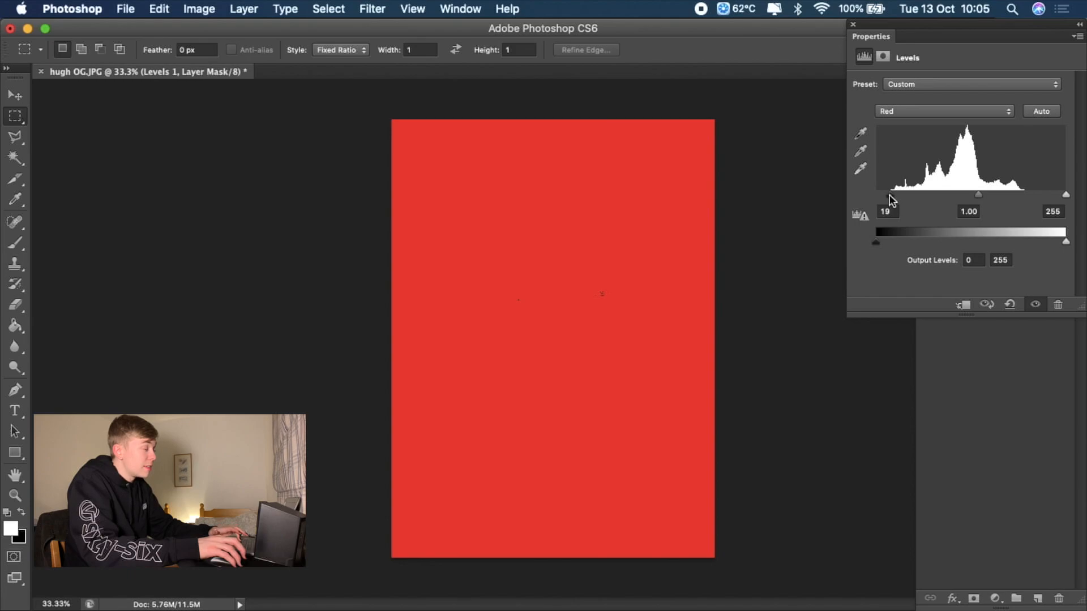
drag(890, 199, 891, 200)
drag(1067, 195, 1025, 195)
- Set the Green channel's shadow input level to 14 and highlight input level to 214
click(963, 111)
click(936, 121)
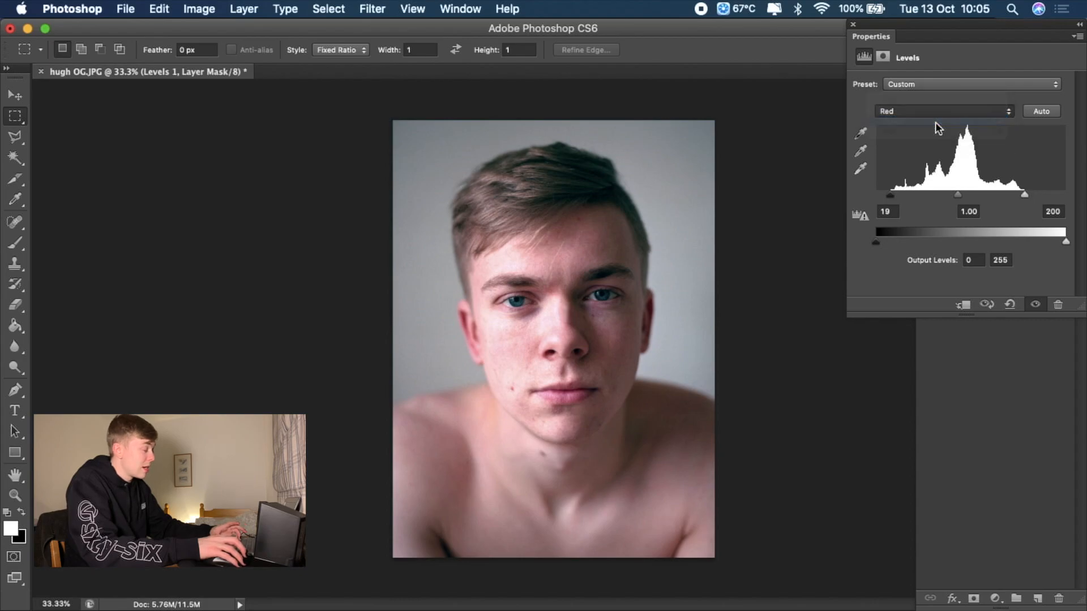
drag(877, 195, 888, 197)
drag(1066, 195, 1042, 197)
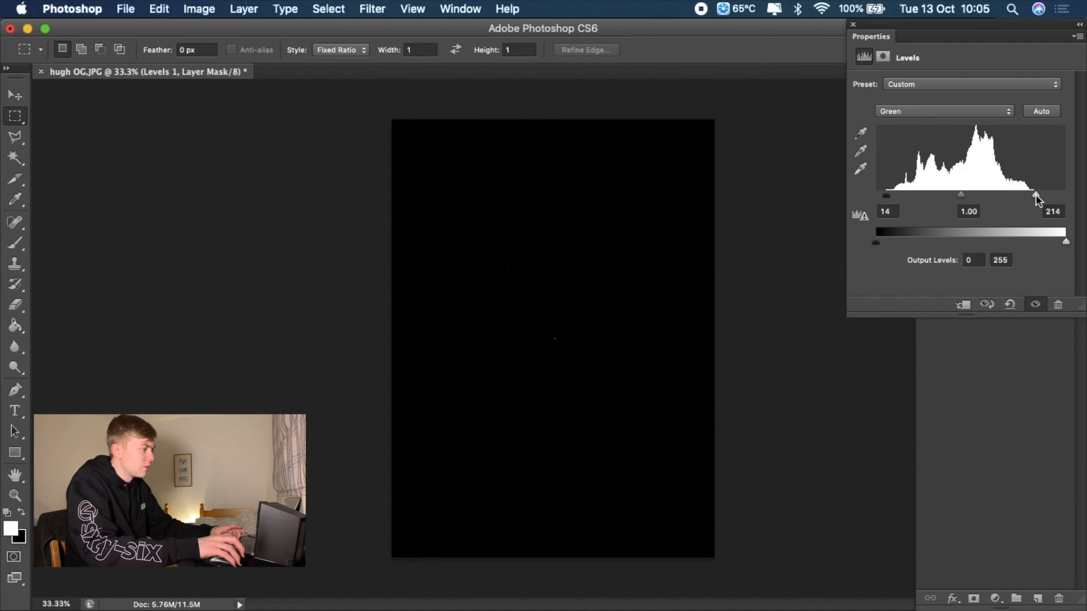
drag(1035, 195, 1035, 195)
- Set the Blue channel's shadow input level to 23 and highlight input level to 225
click(963, 108)
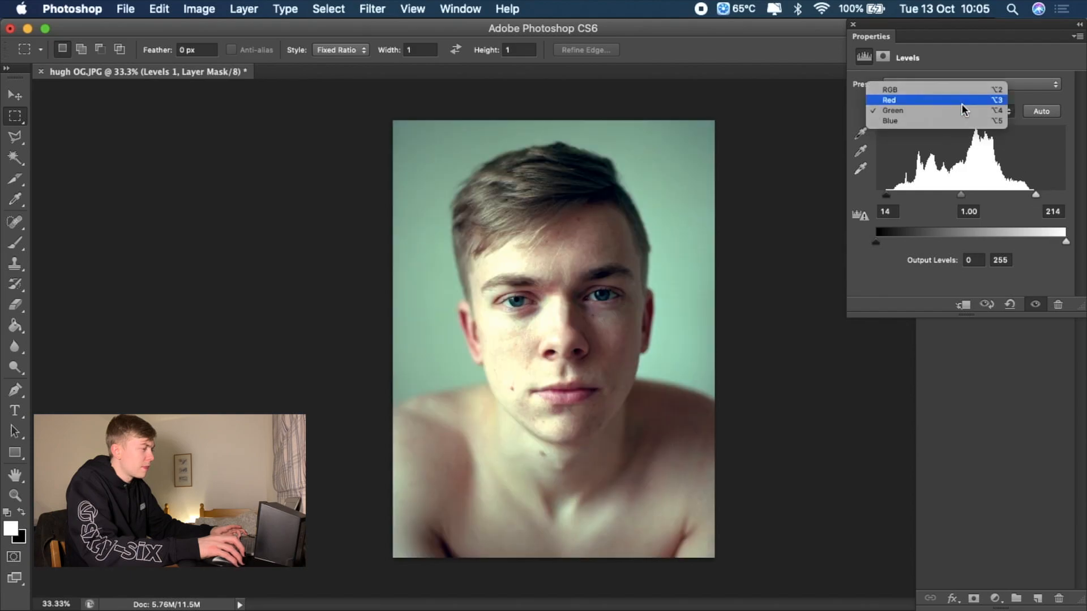
click(938, 122)
drag(878, 195, 894, 194)
drag(1066, 194, 1044, 193)
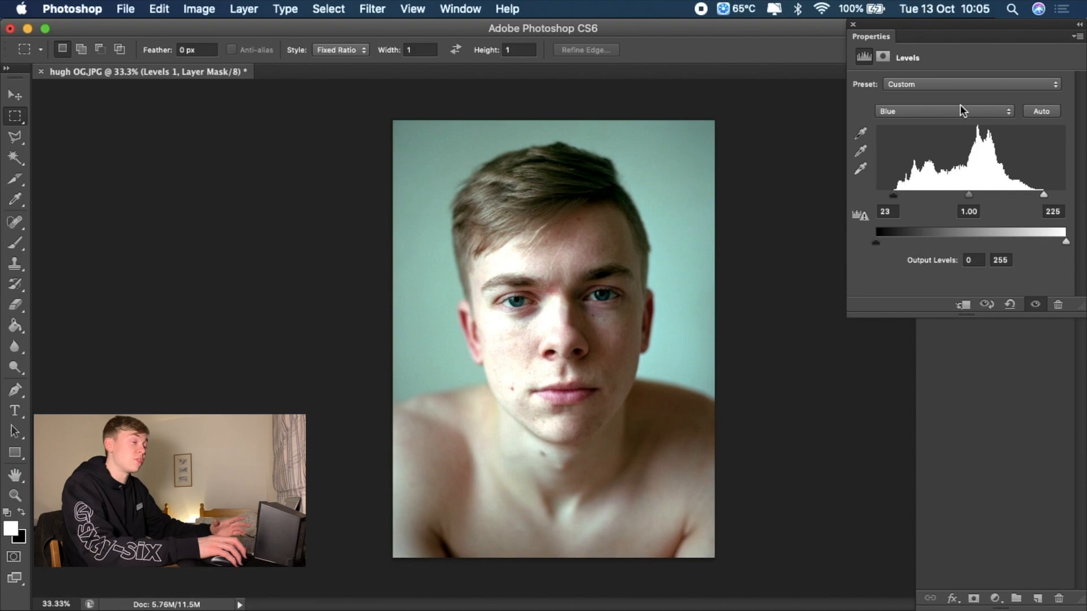
- Return the combined RGB input levels to 0 and 255 and close the Levels properties
click(961, 107)
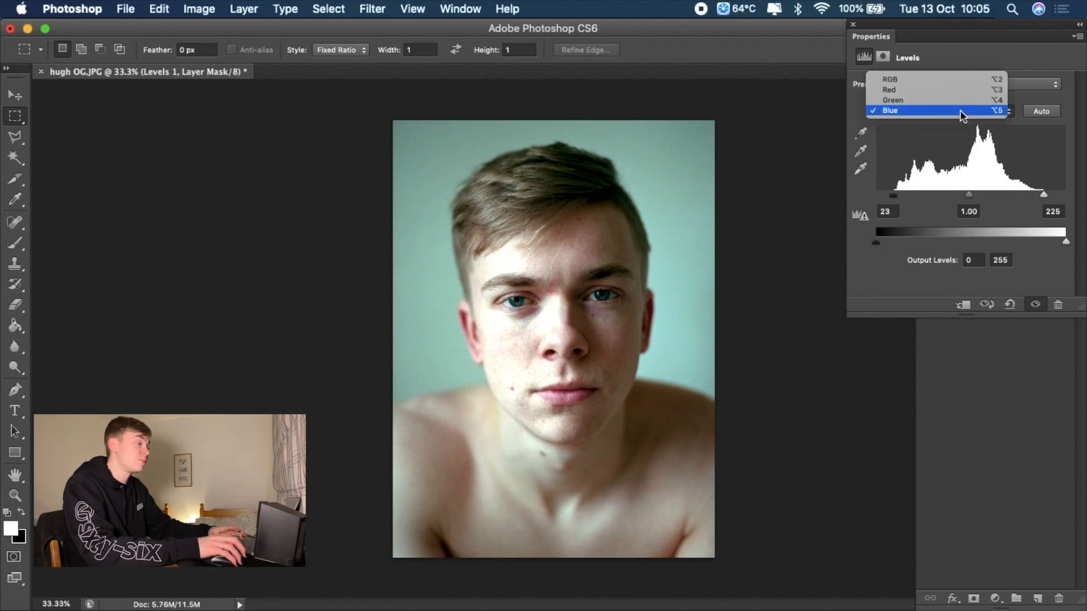
click(925, 81)
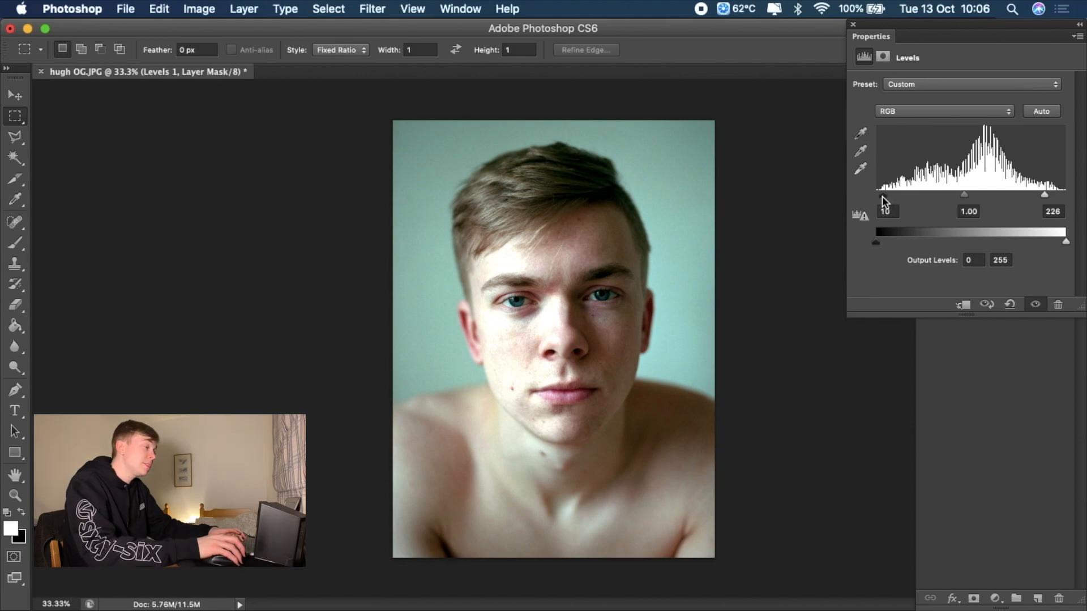
drag(883, 196, 827, 198)
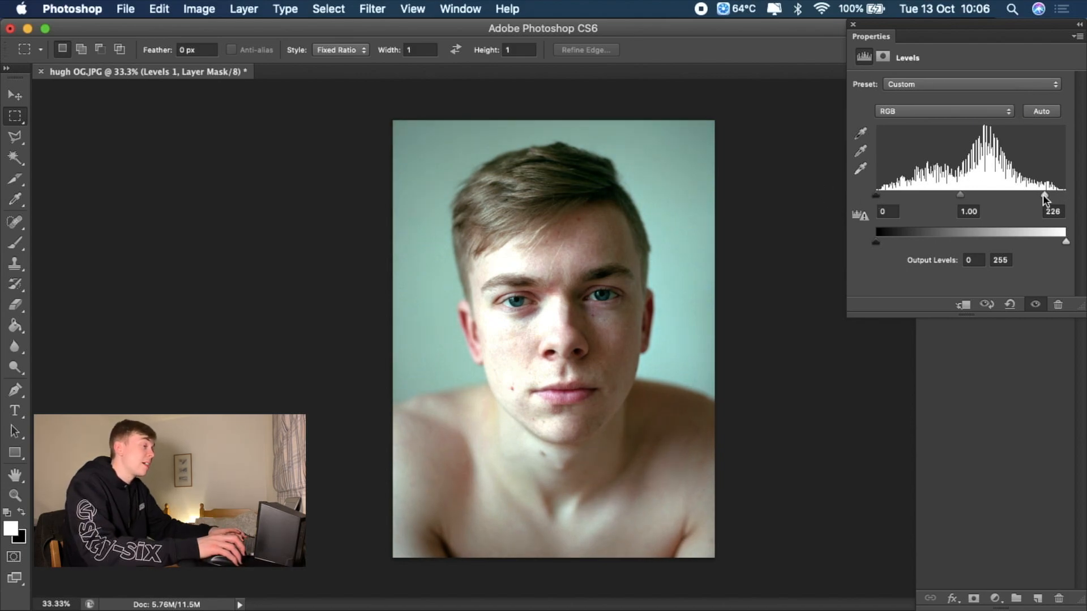
drag(1044, 196, 1083, 184)
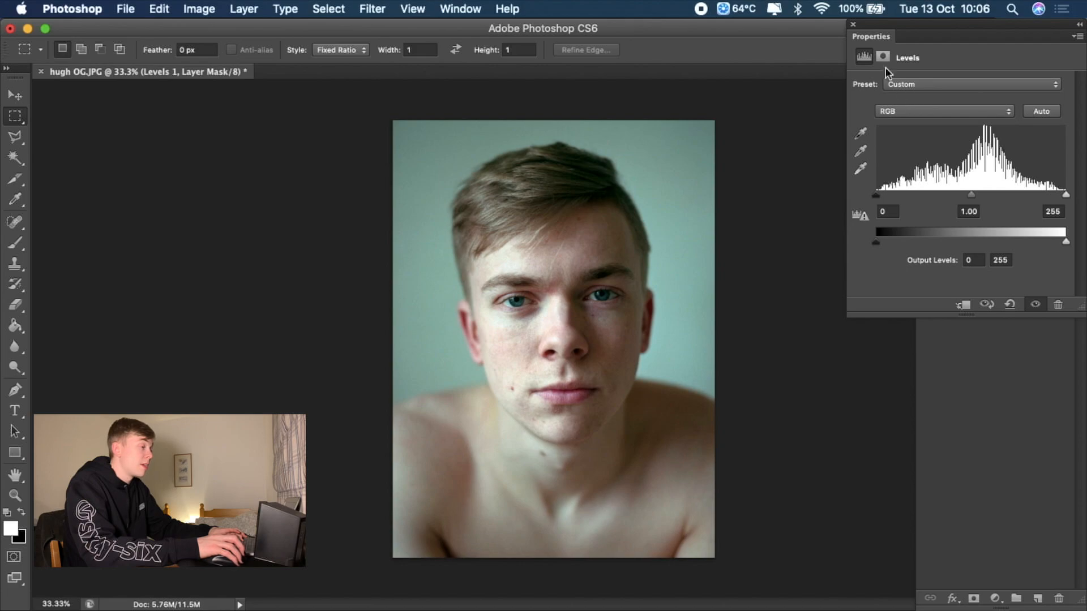
click(855, 25)
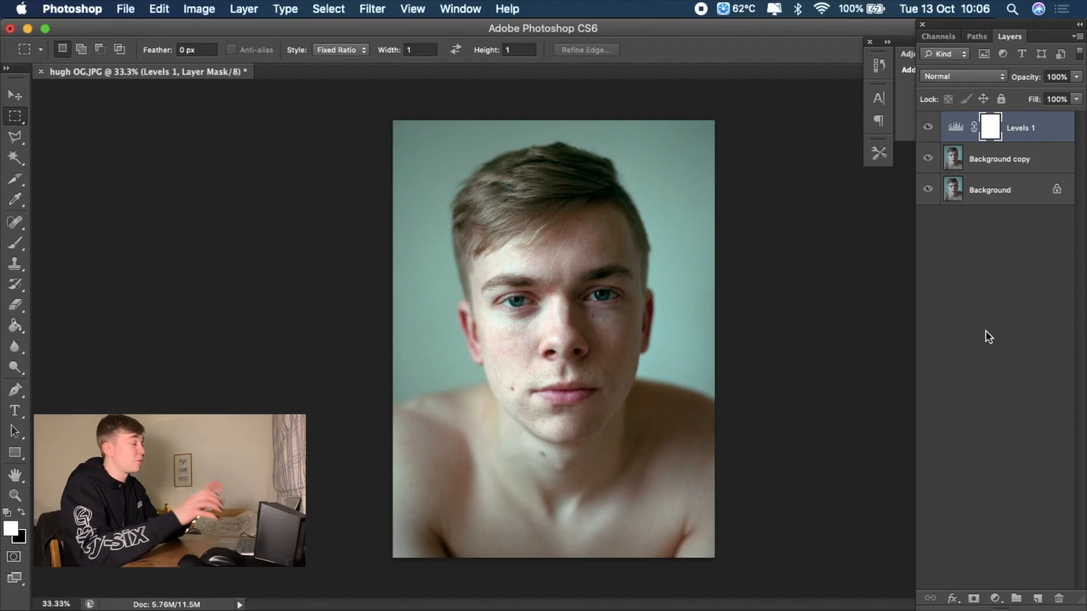
- Compare the portrait before and after by repeatedly hiding and showing the Levels adjustment layer
click(928, 128)
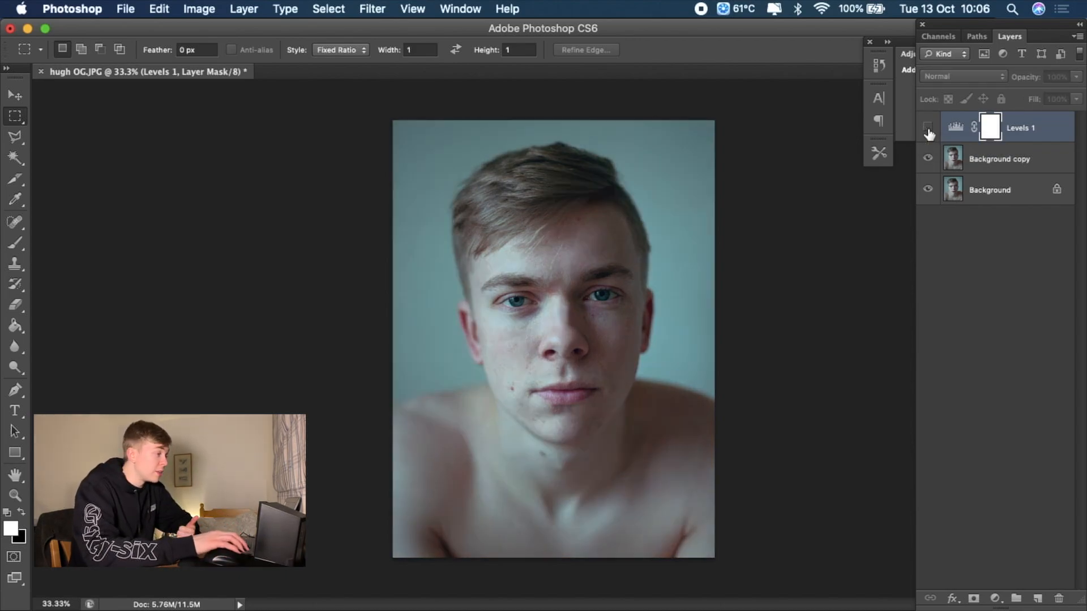
click(928, 128)
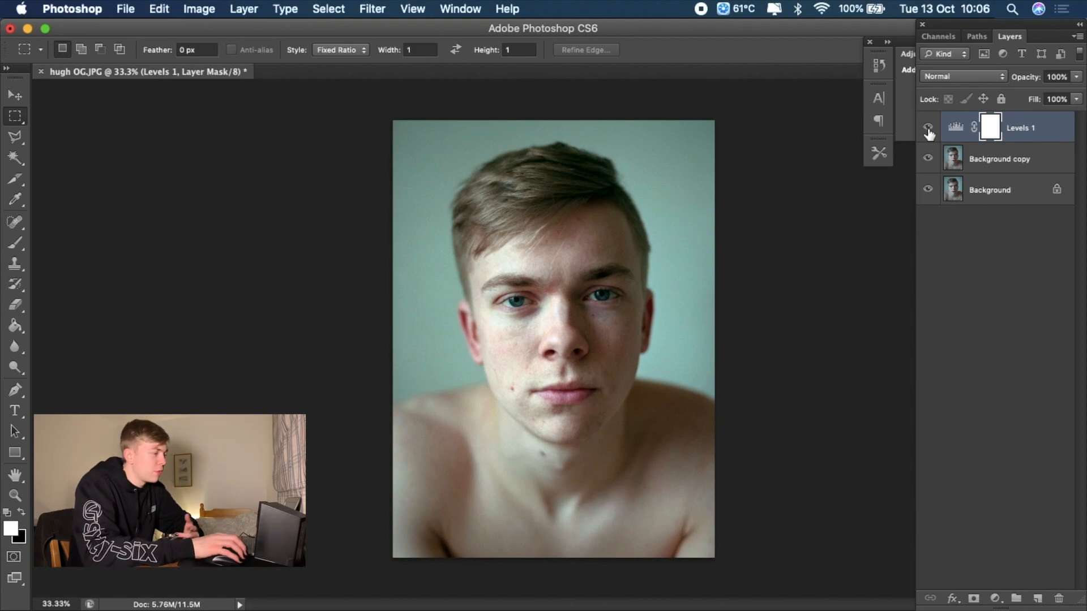
click(928, 128)
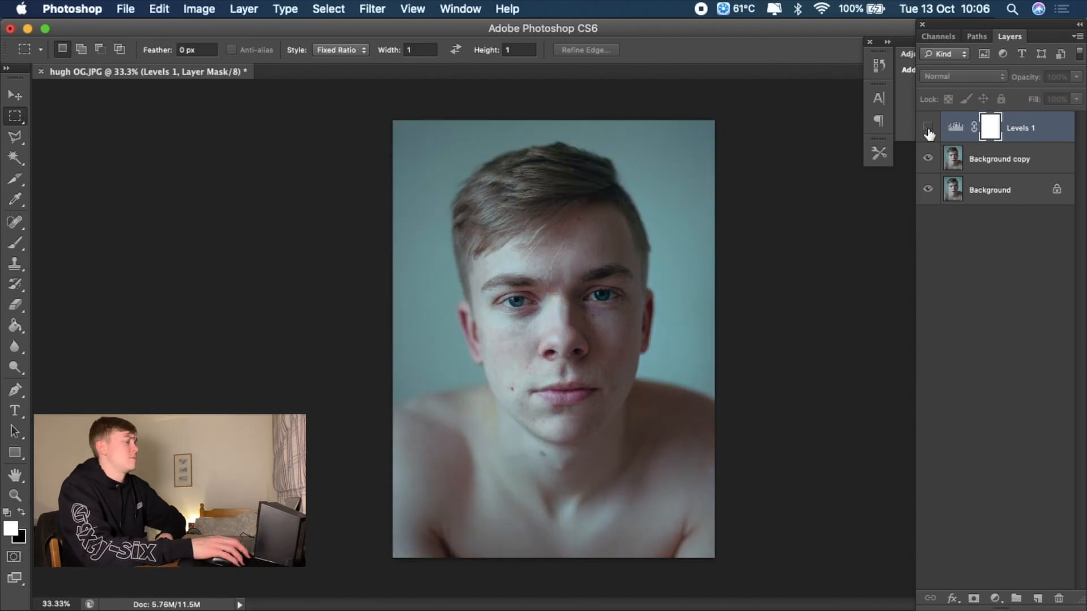
click(928, 128)
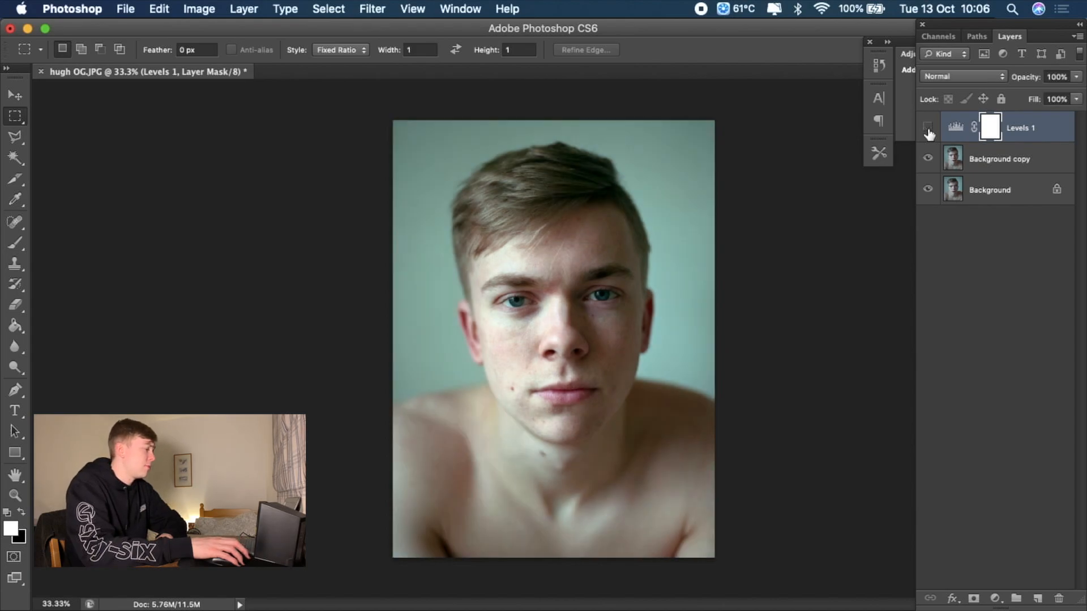
click(928, 128)
click(928, 128)
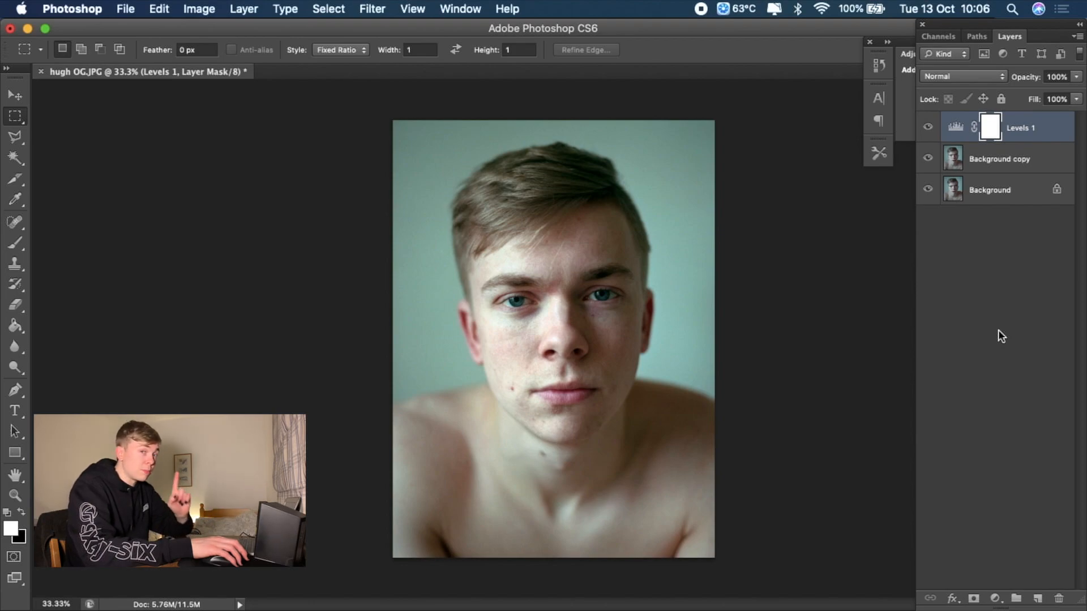
- Reopen the Levels adjustment, try Green shadows at 18 and midtones at 1.06, and restore them to 14 and 1.00
double_click(990, 129)
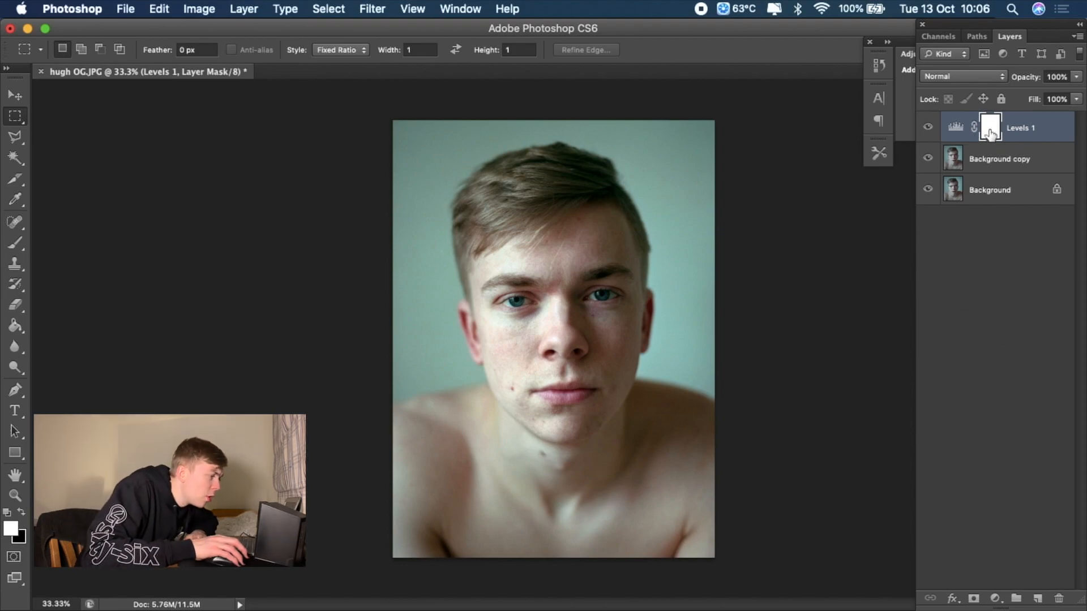
click(863, 57)
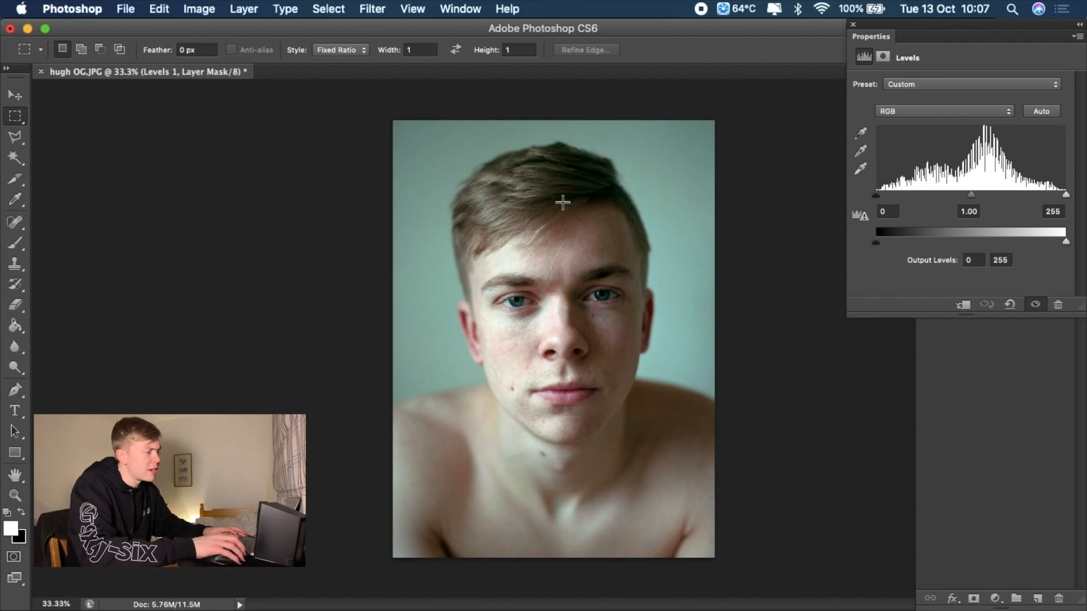
click(934, 110)
click(900, 131)
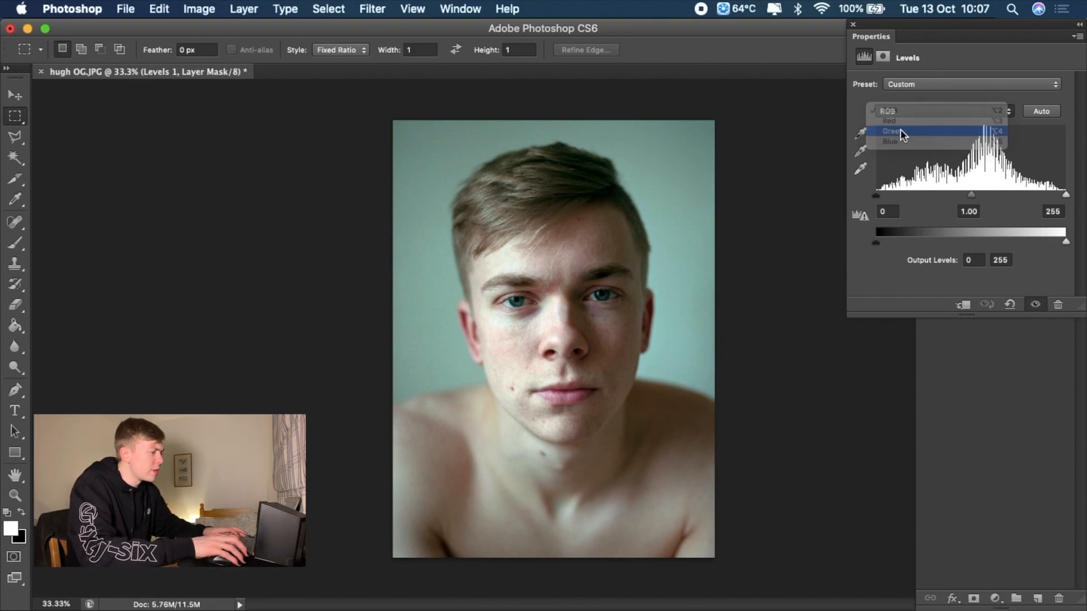
drag(887, 196, 889, 200)
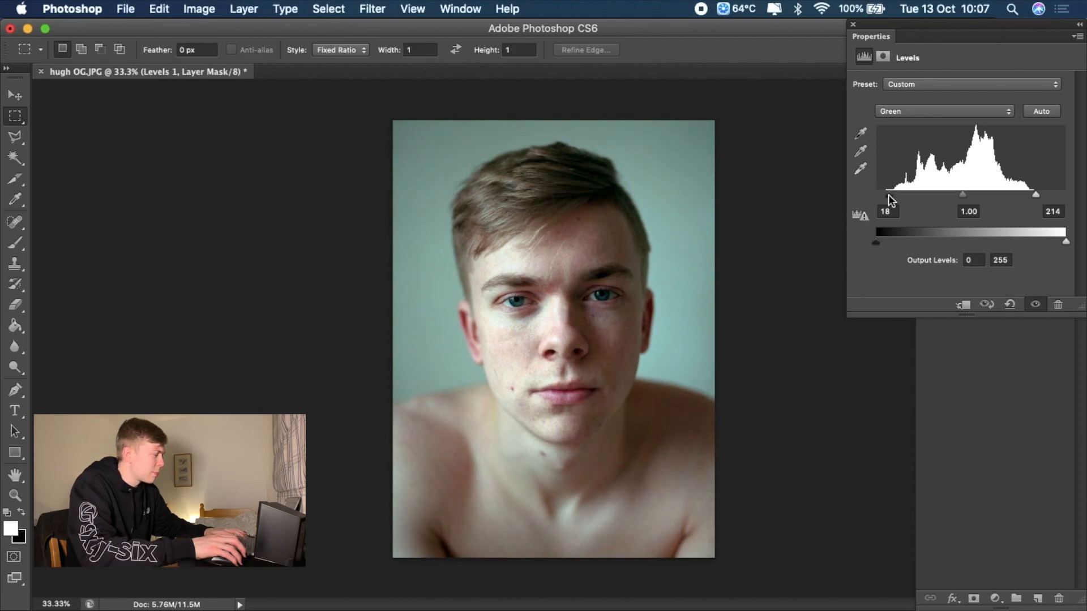
drag(889, 196, 887, 196)
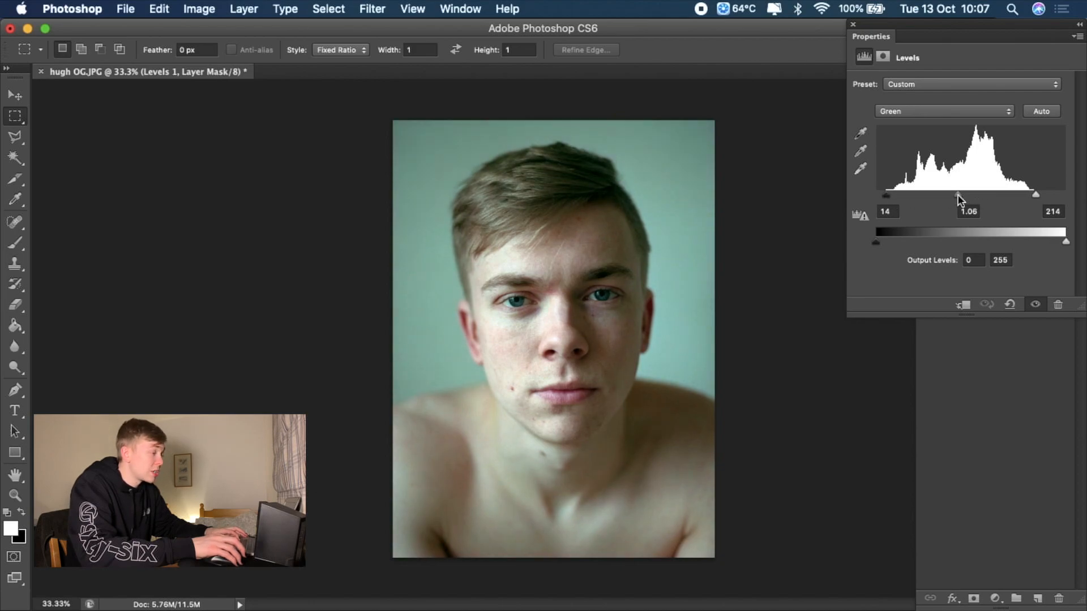
drag(961, 194, 961, 195)
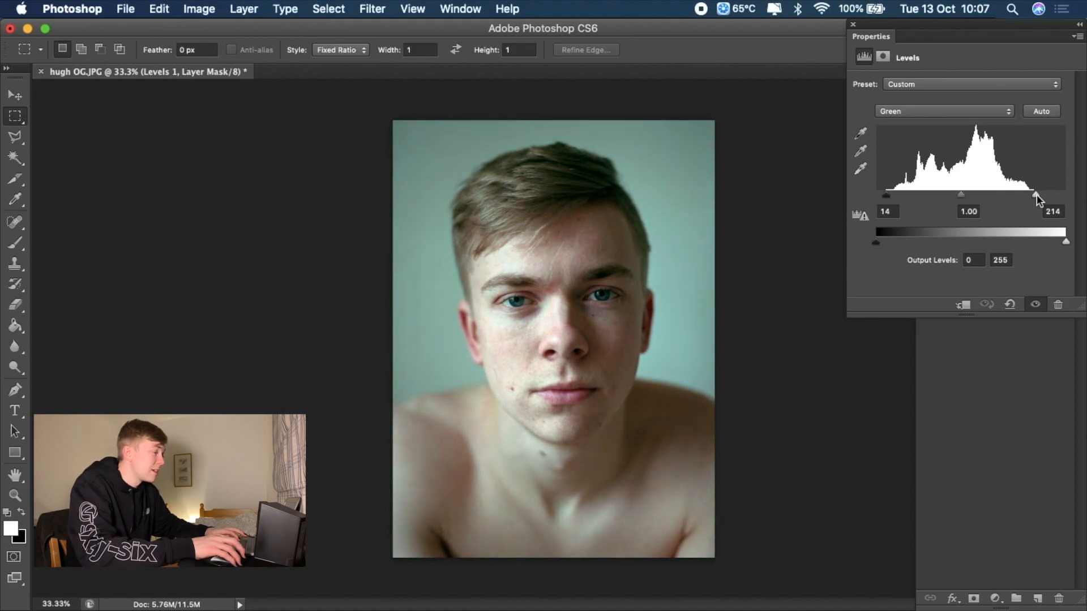
- Set the Green channel's highlight input level to 219, and the Blue channel's shadows to 25 and highlights to 226
drag(1035, 193, 1038, 194)
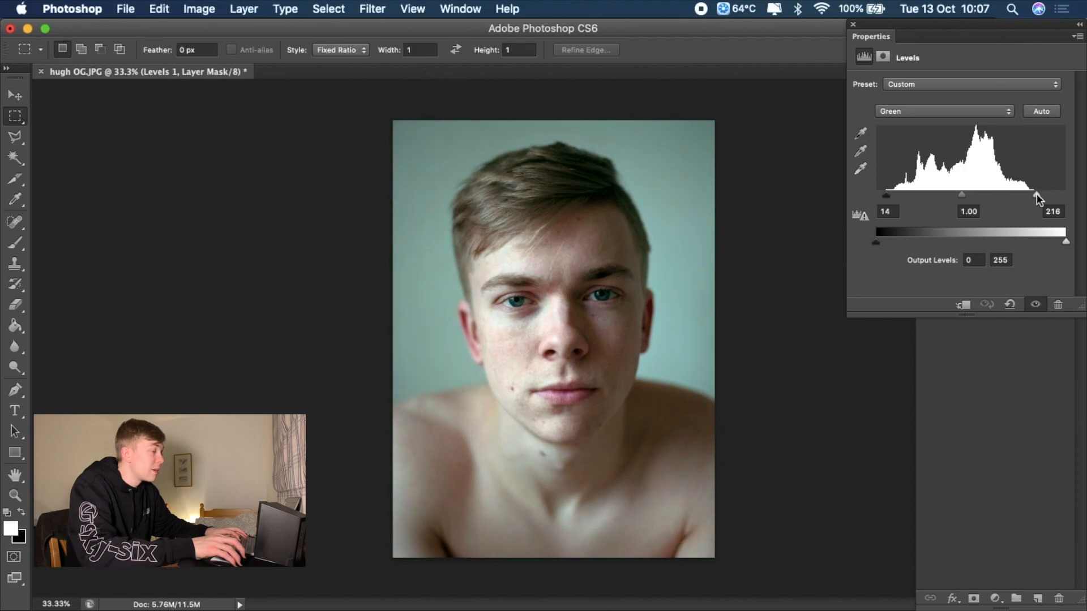
drag(1037, 193, 1040, 198)
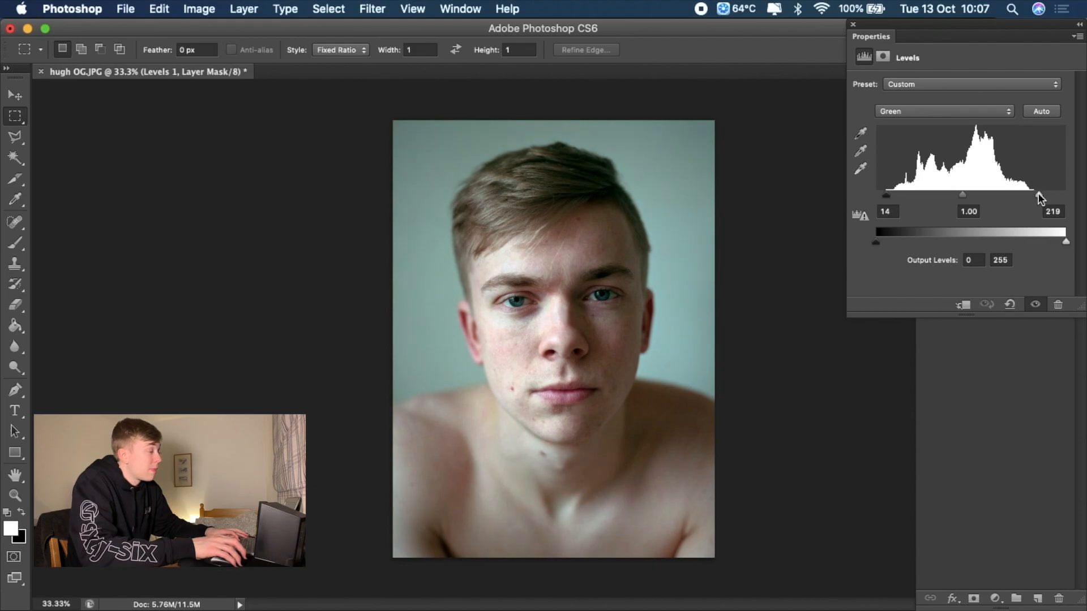
click(938, 115)
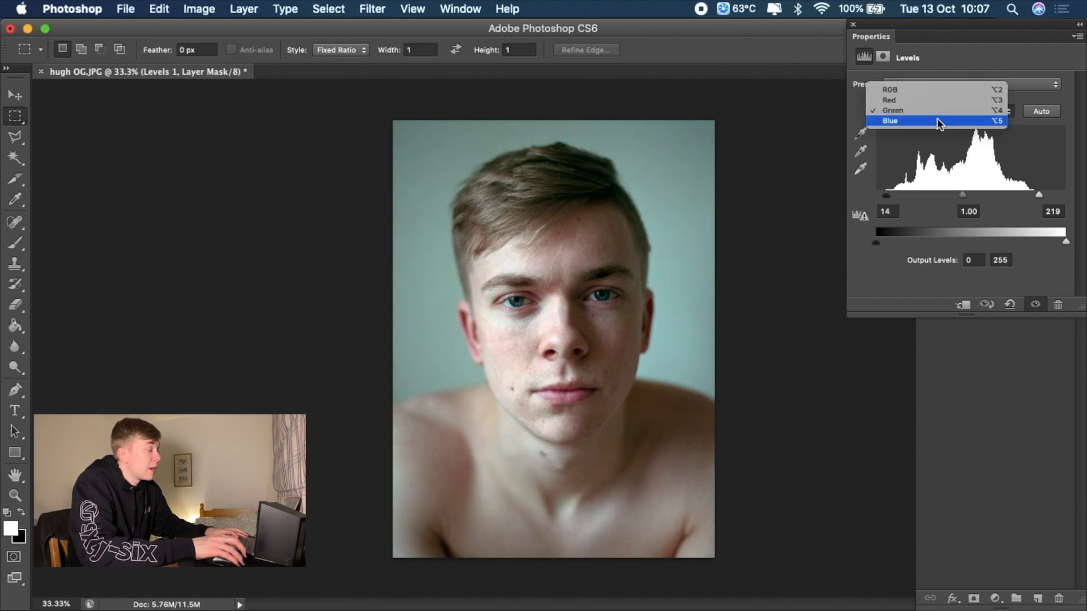
click(936, 123)
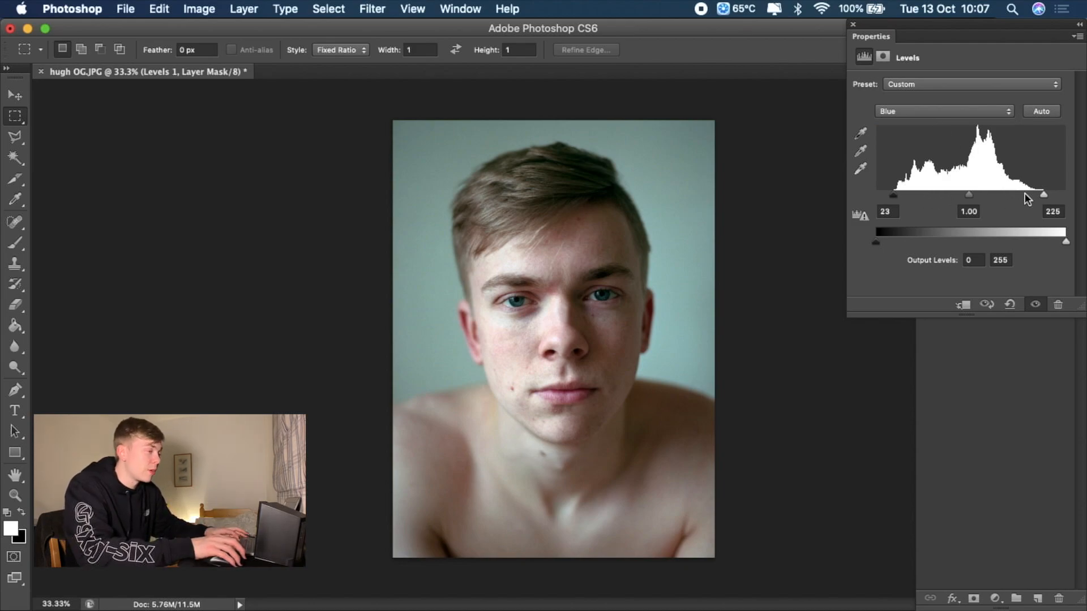
mouse_move(1043, 198)
mouse_down()
mouse_move(1033, 194)
mouse_move(1046, 193)
mouse_up()
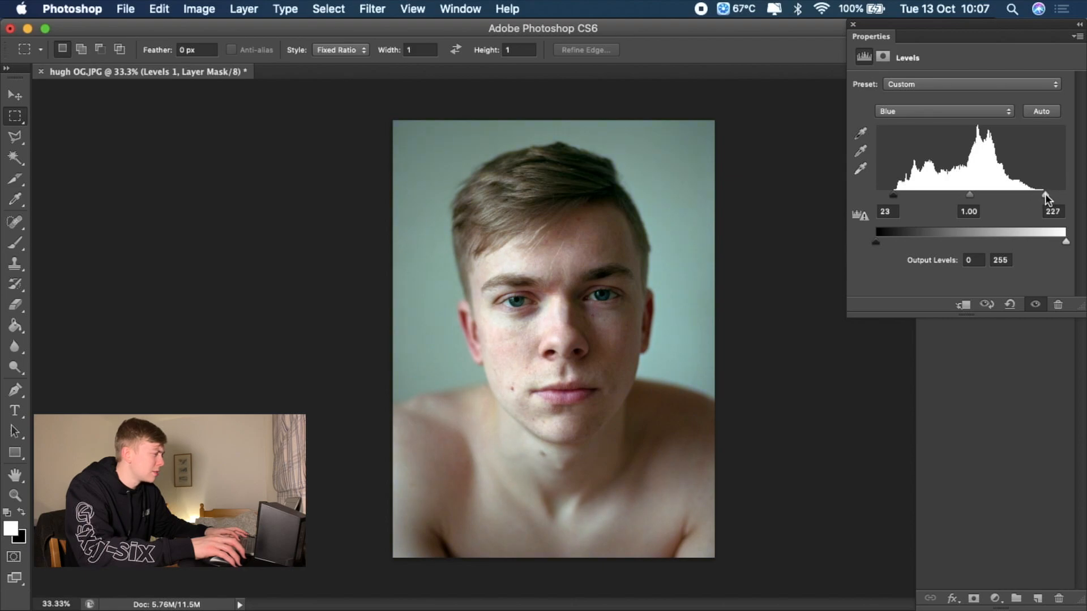
drag(895, 194, 895, 196)
- Set the Green channel's shadow input level to 16 and highlight input level to 220, and close the Levels properties
click(901, 115)
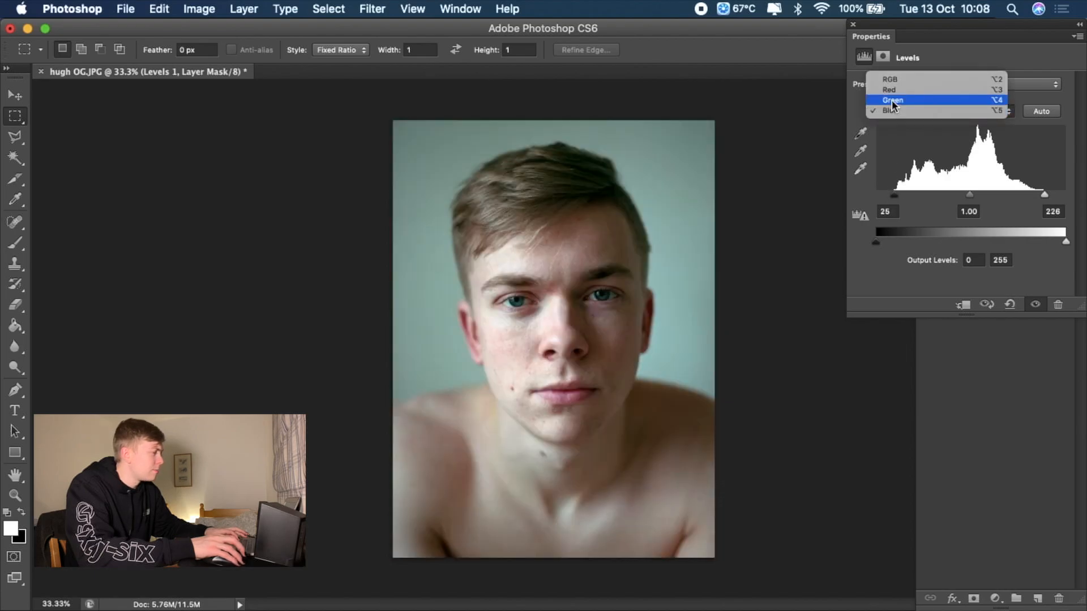
click(892, 99)
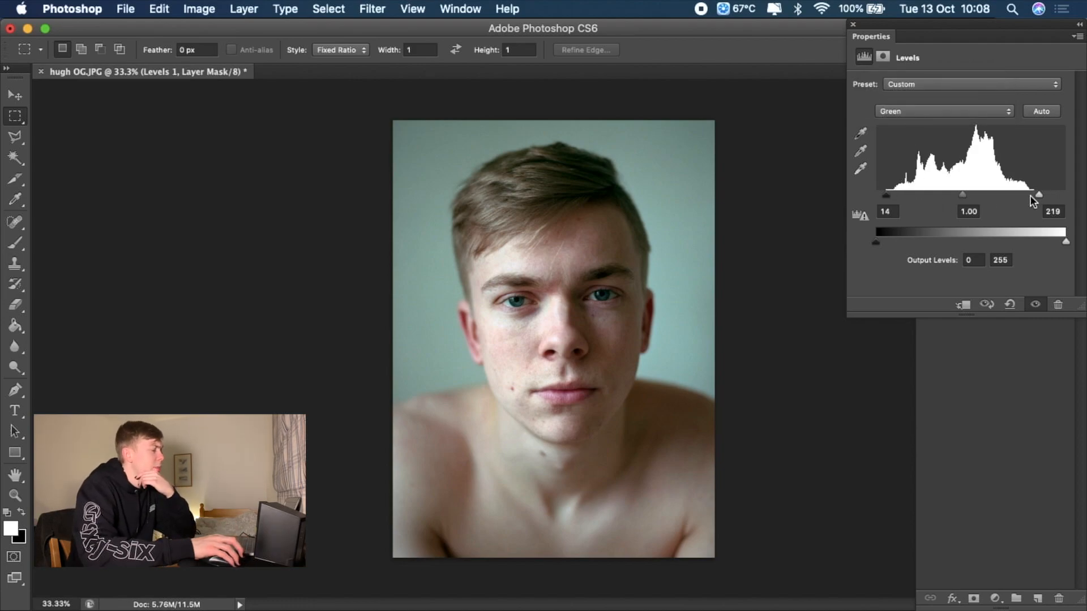
drag(1037, 193, 1038, 194)
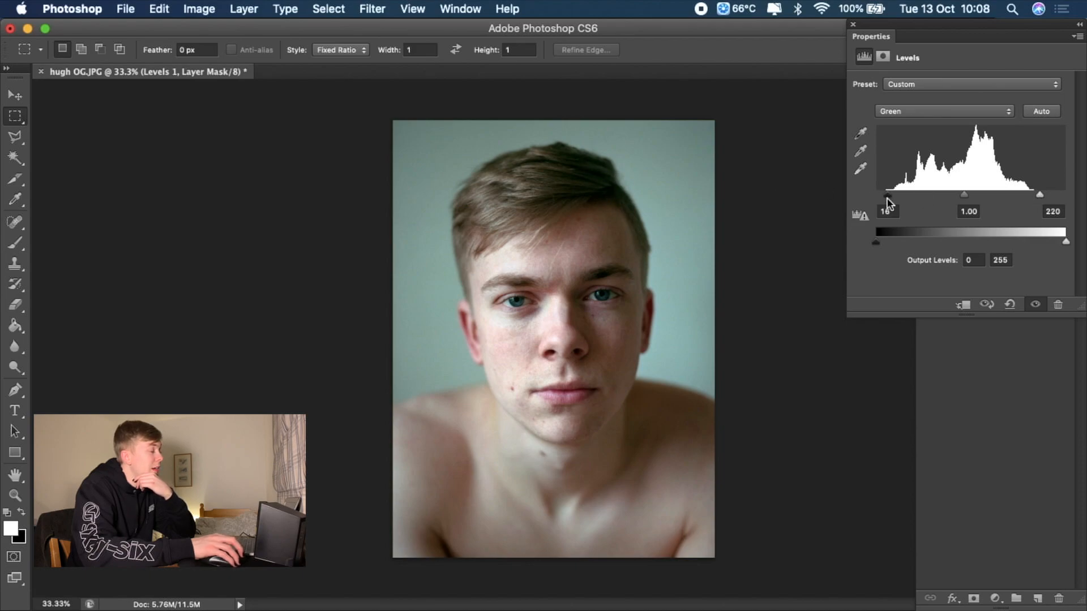
drag(886, 196, 888, 197)
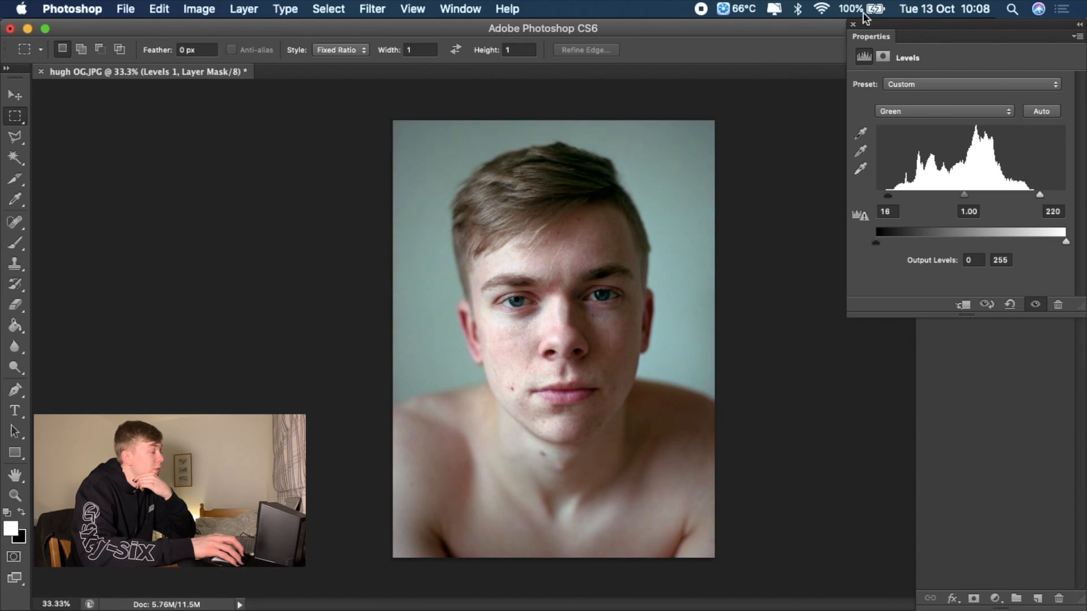
click(853, 27)
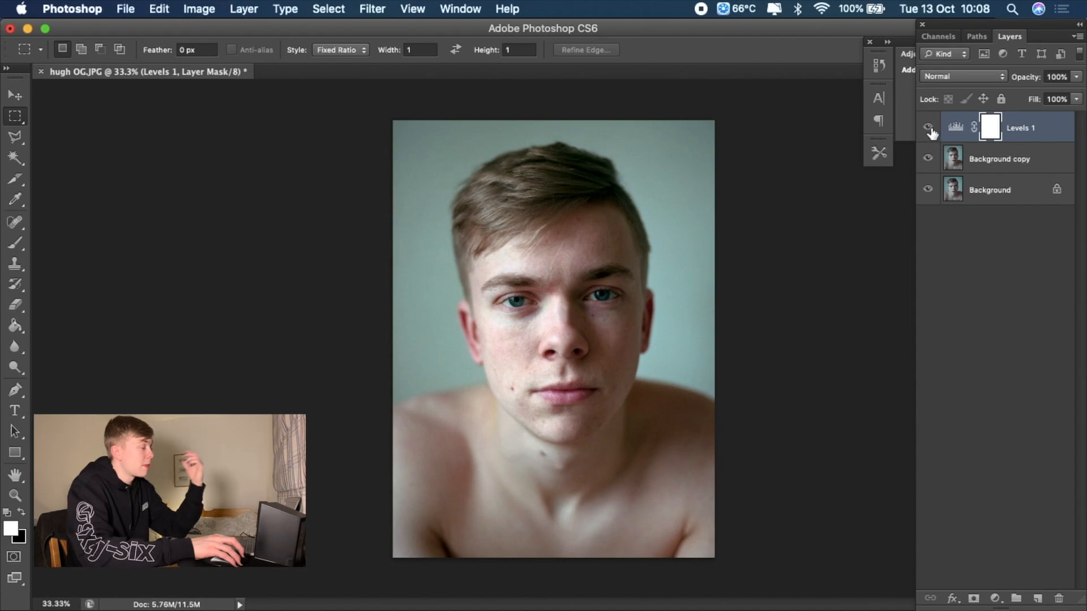
- Hide and show the Levels 1 layer twice to compare the portrait with and without the colour correction
click(928, 127)
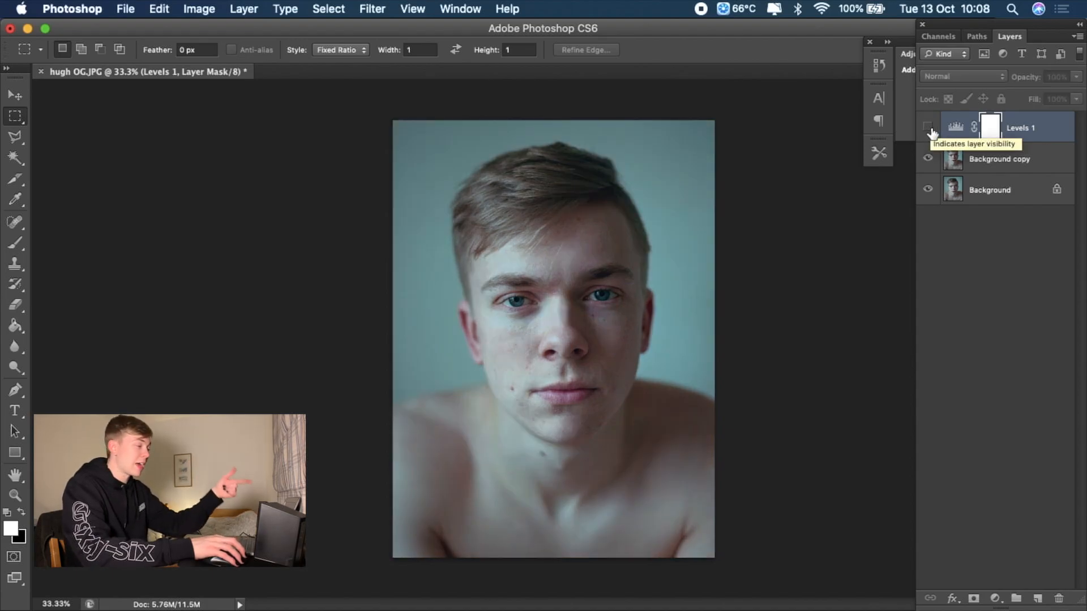
click(928, 128)
click(929, 129)
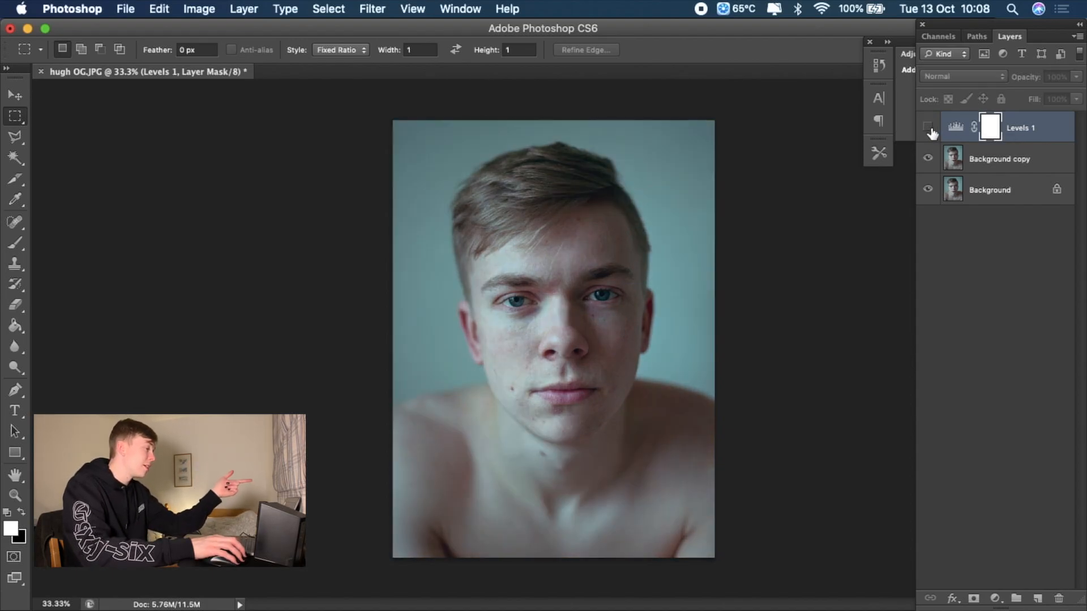
click(929, 128)
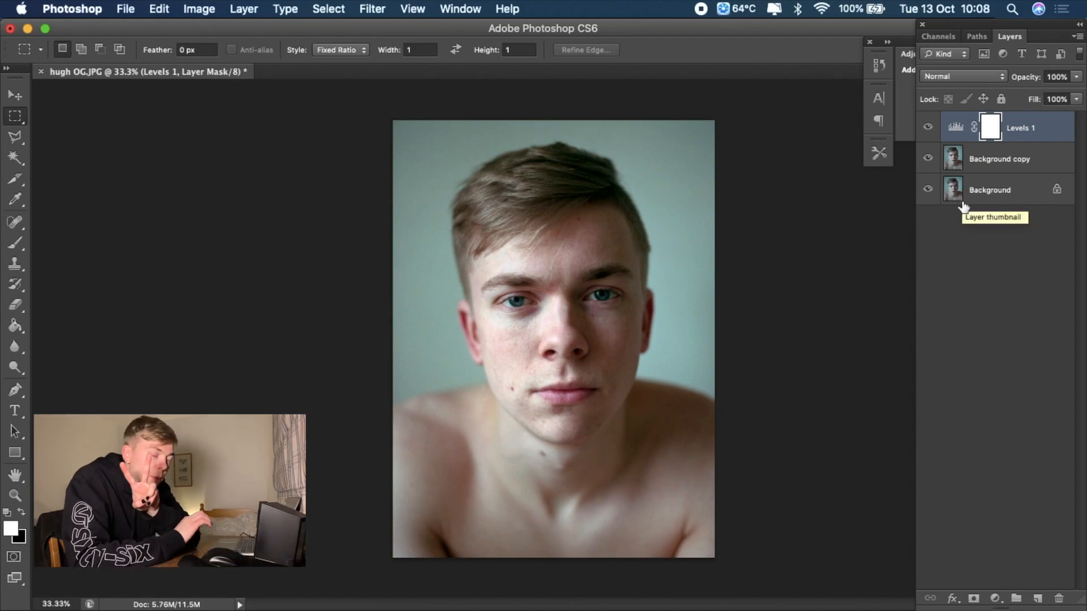
- Select the Background copy layer and activate the Spot Healing Brush with a size of 30 in Content-Aware mode
click(972, 263)
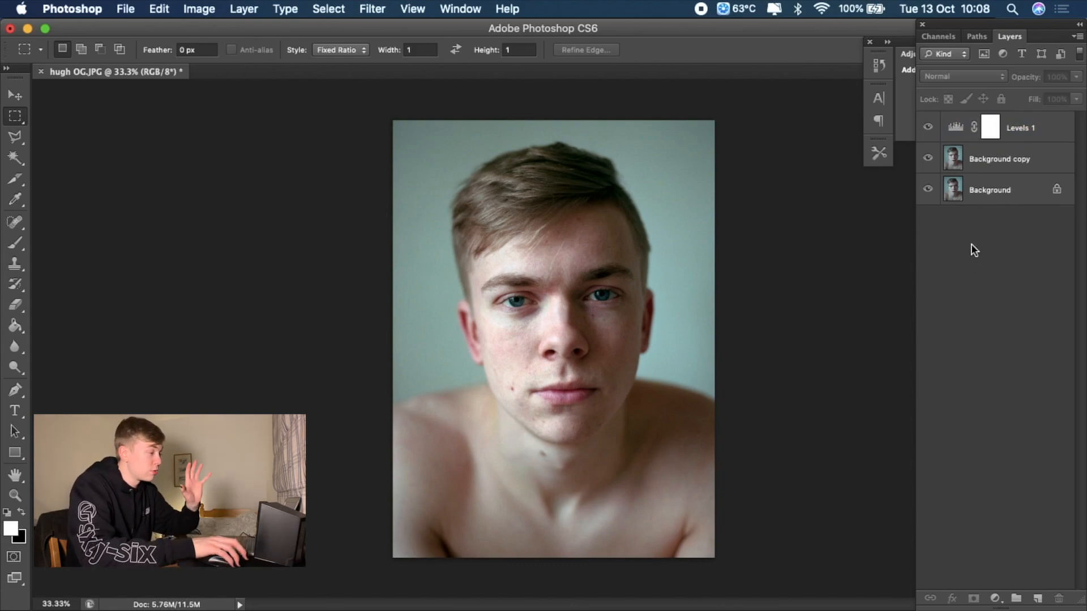
click(981, 161)
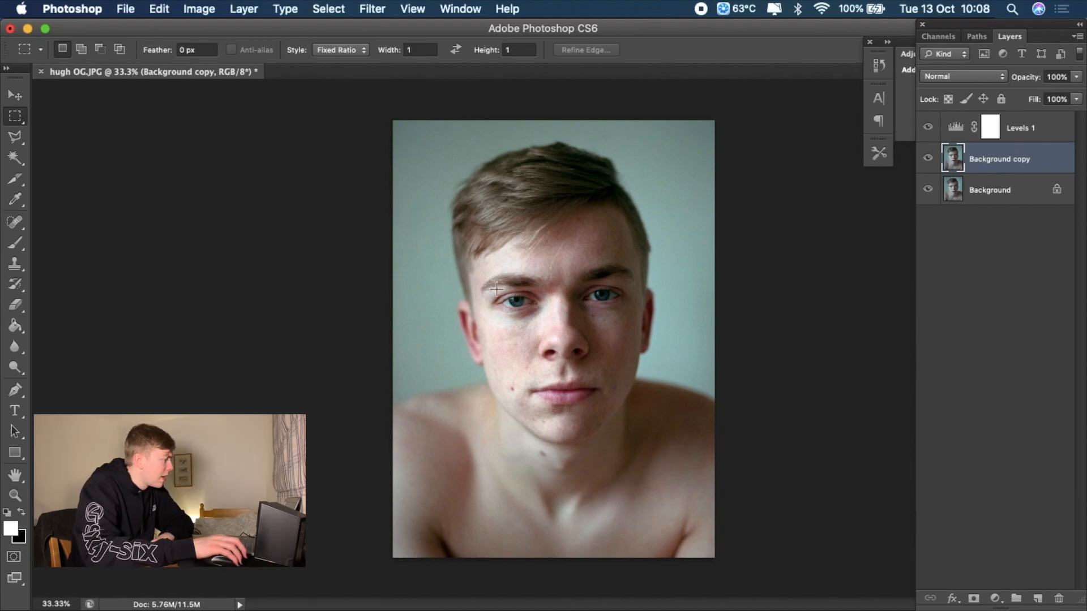
key(j)
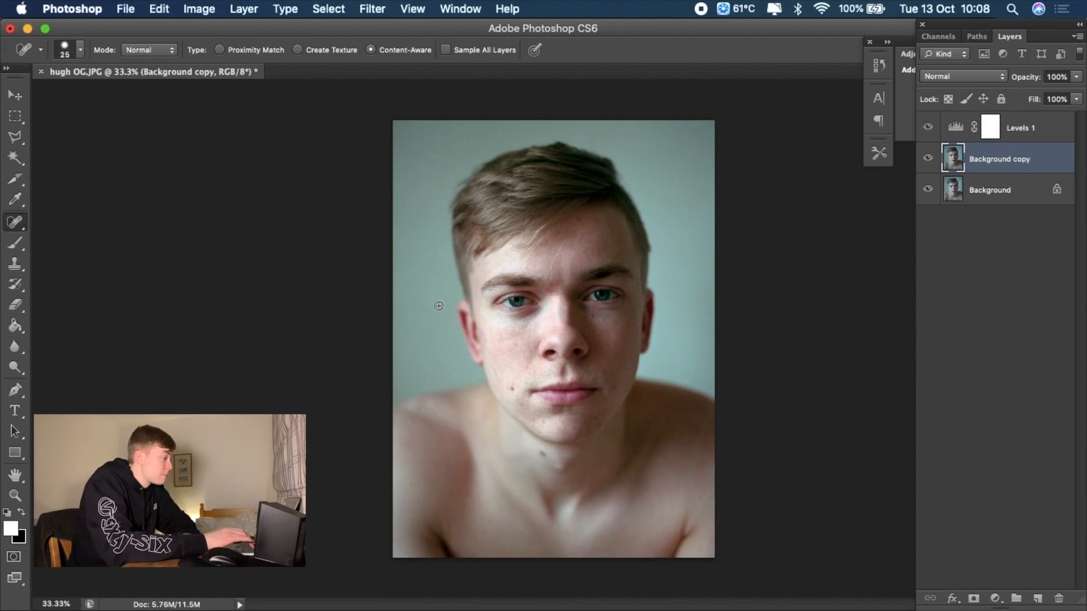
key(bracketright)
right_click(6, 229)
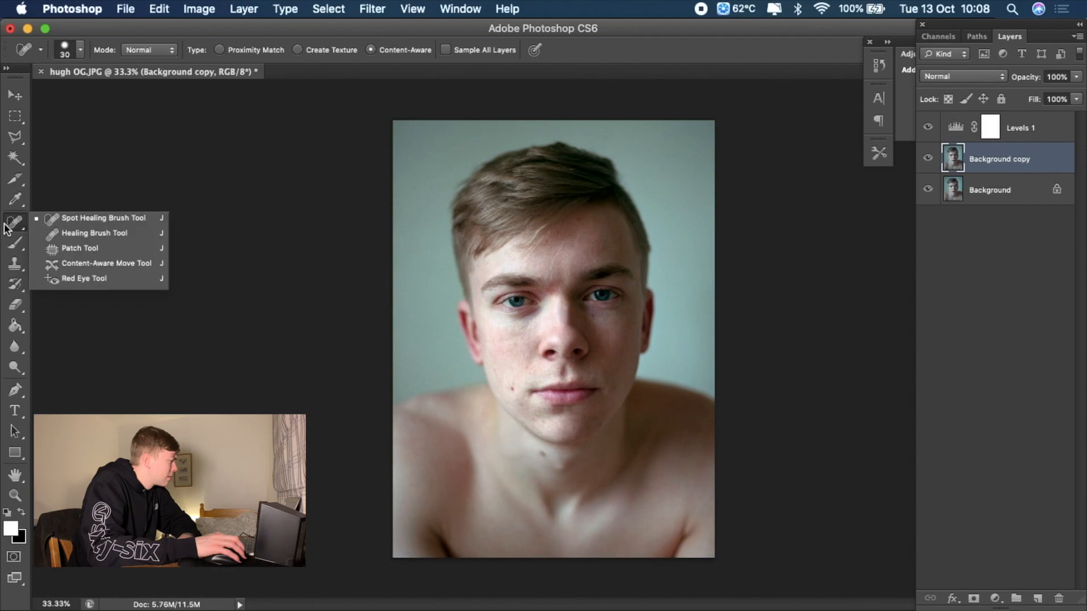
click(36, 224)
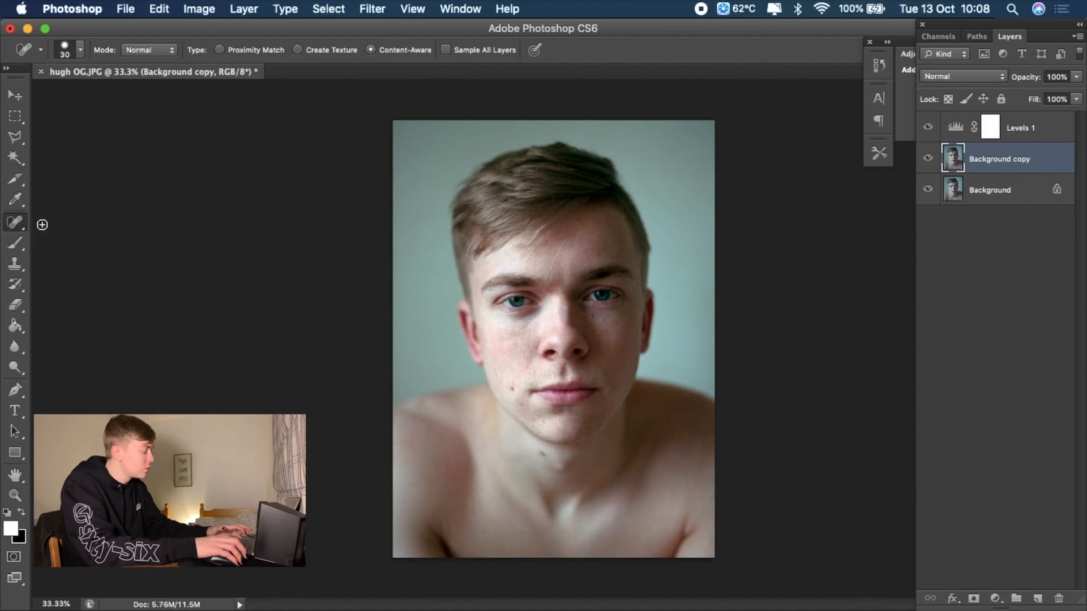
- Magnify the cheek beside the mouth to 300% and switch to full-screen view with the Spot Healing Brush active
key(z)
click(559, 405)
click(688, 442)
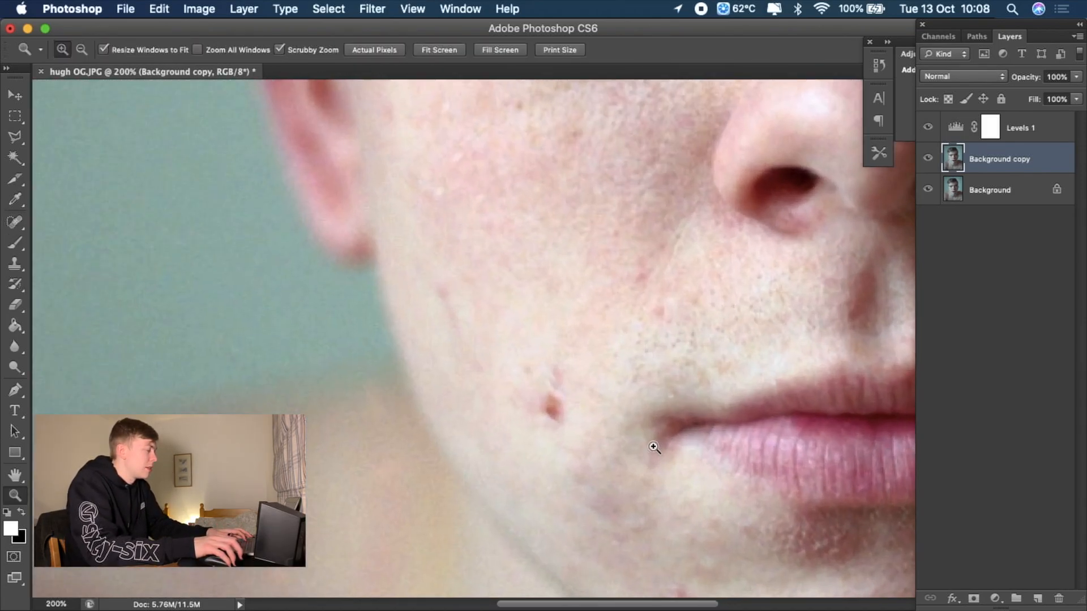
click(651, 444)
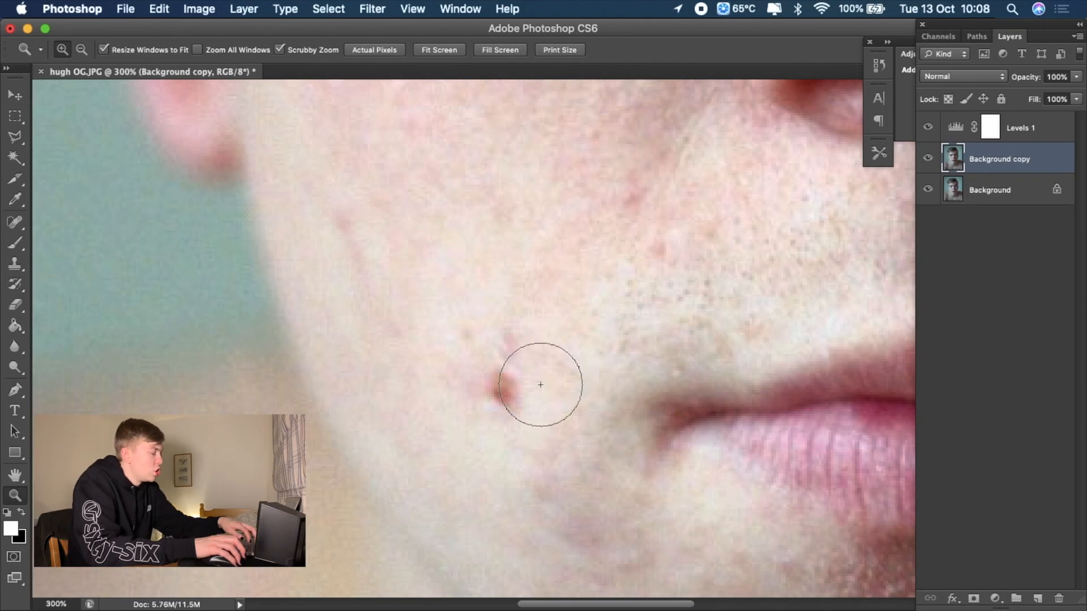
key(j)
key(f)
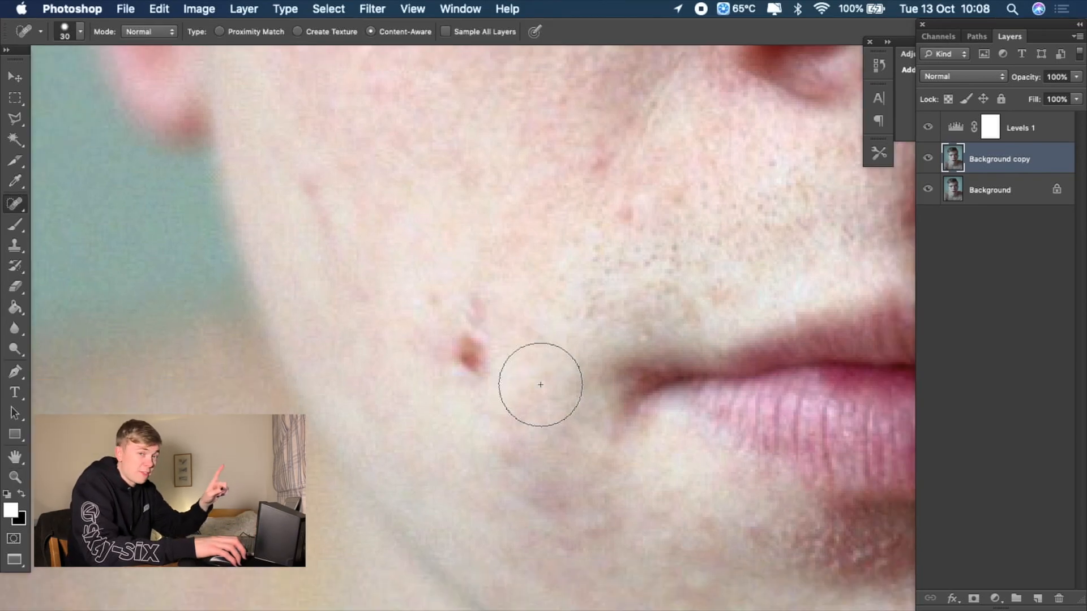
key(f)
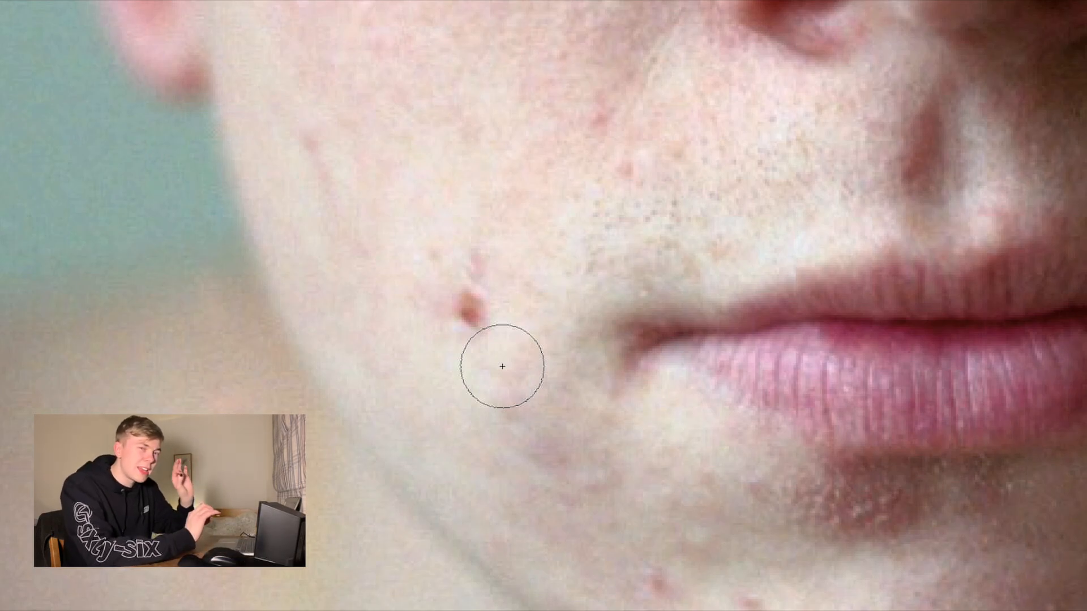
- Shrink the healing brush to just cover the dark red spot on the cheek and remove the spot
scroll(487, 358, up, 1)
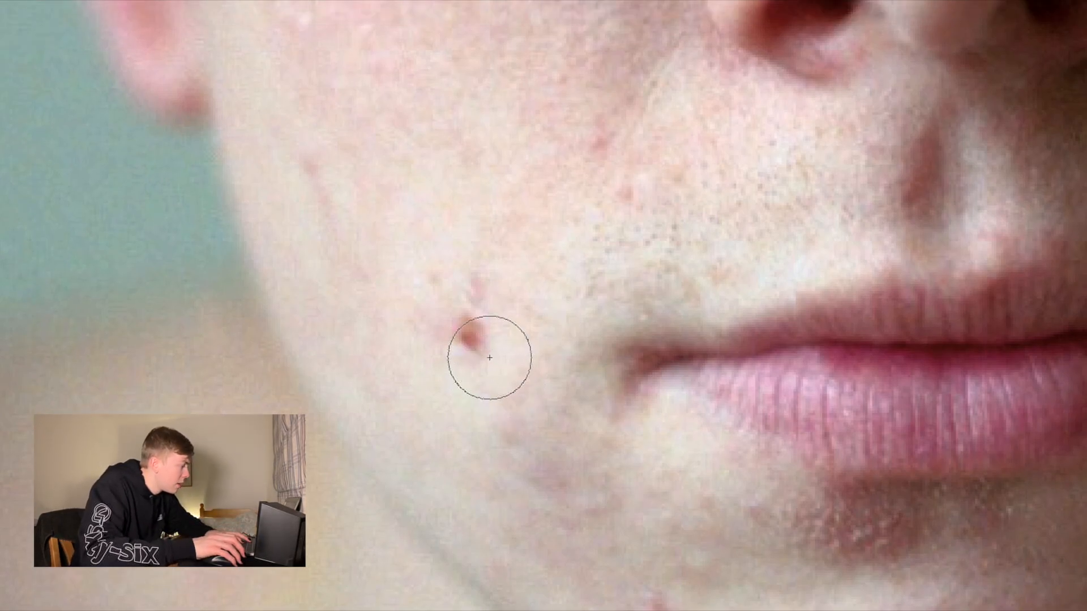
key([)
key([)
key([)
key([)
key(])
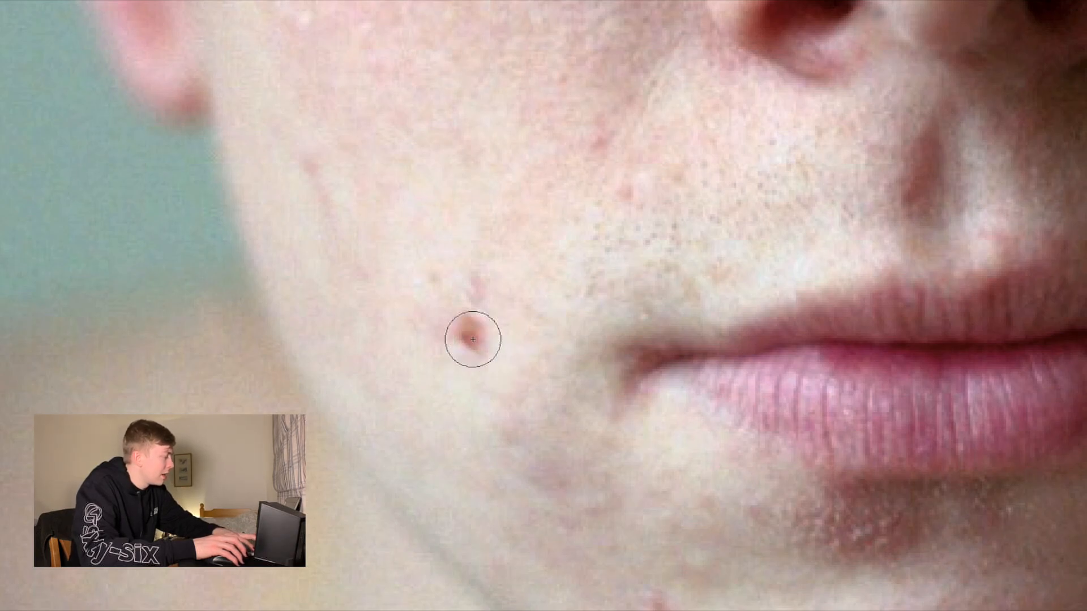
click(468, 336)
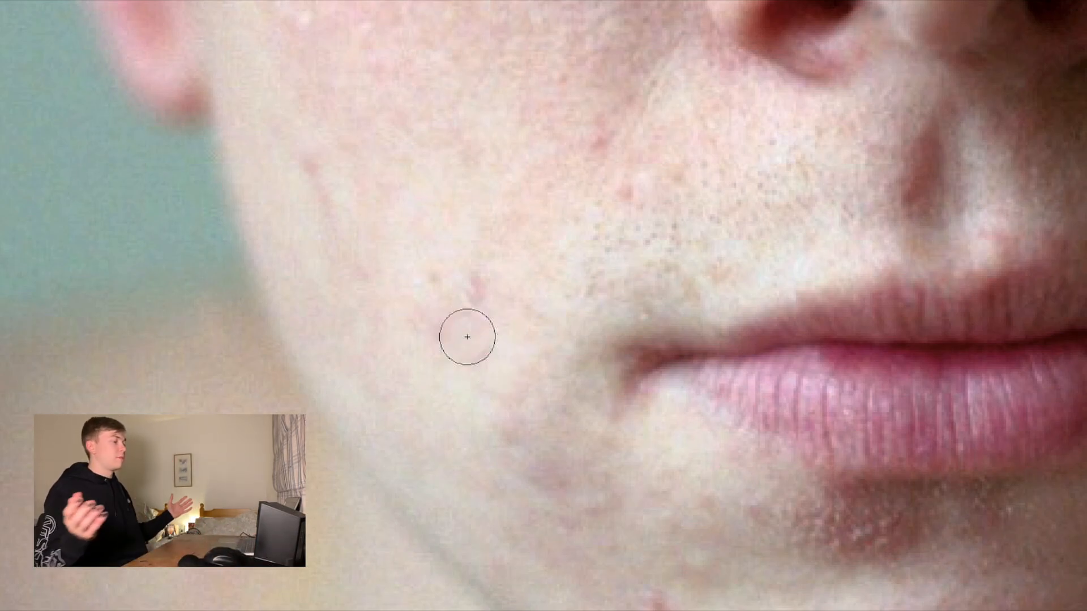
- Heal the purple blemish under the eye on the shaded side of the face with a smaller healing brush
alt+click(568, 271)
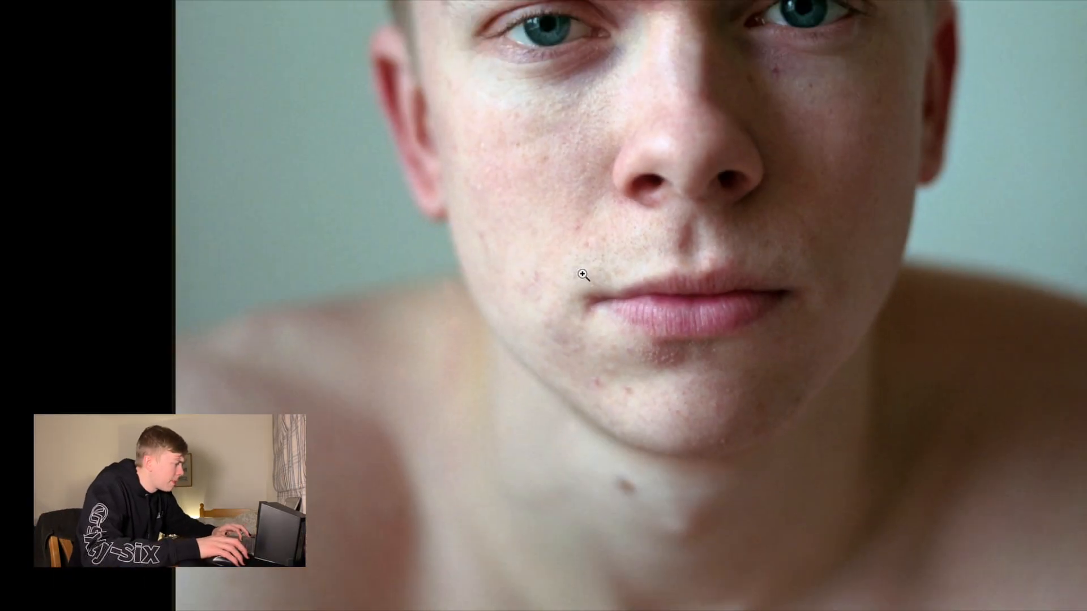
click(588, 267)
key(j)
scroll(603, 286, up, 1)
key(bracketleft)
key(bracketleft)
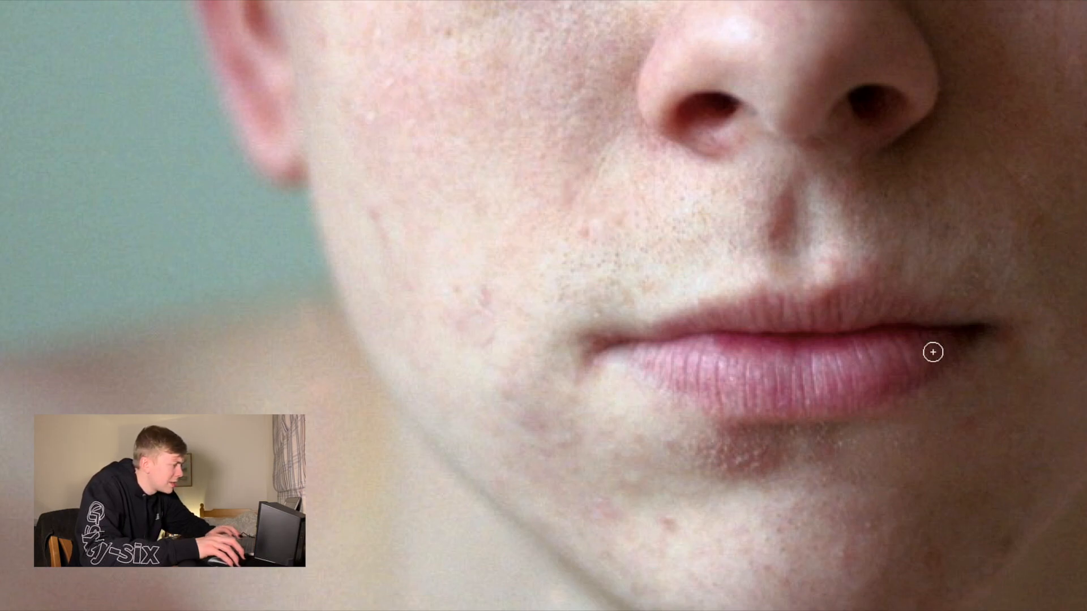
drag(814, 234, 525, 435)
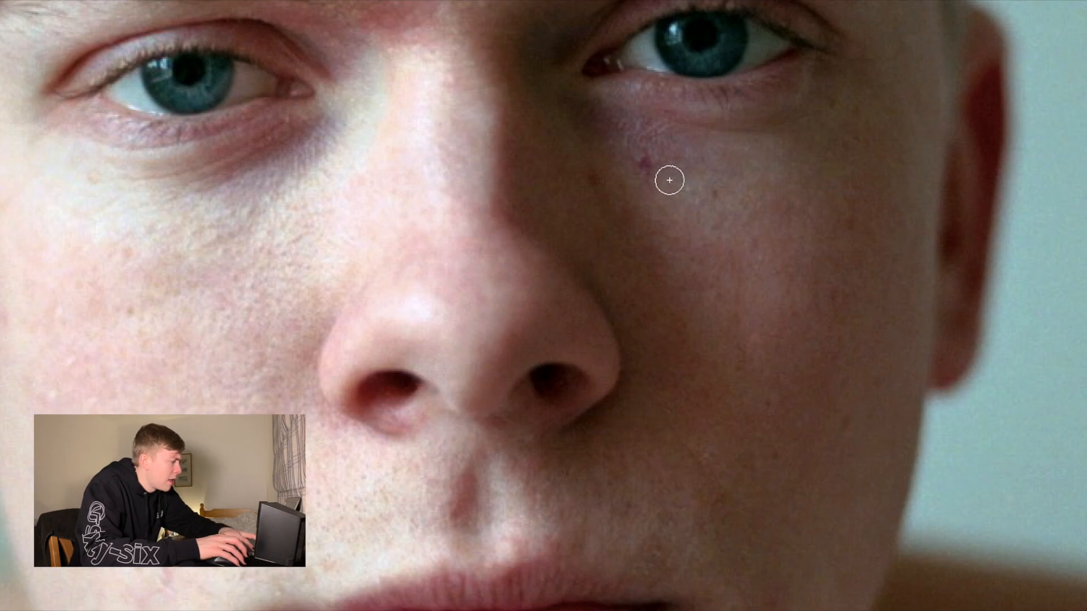
drag(648, 168, 623, 172)
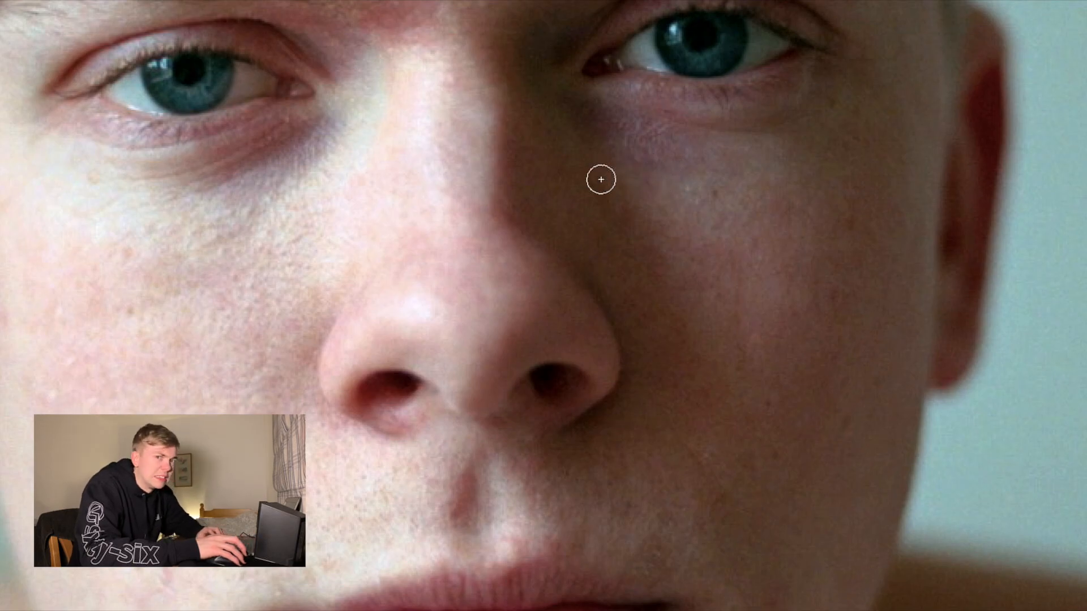
- Heal the small dark red spot on the shaded side of the forehead near the hairline, adjusting the brush size to suit
scroll(602, 179, up, 2)
scroll(556, 224, up, 10)
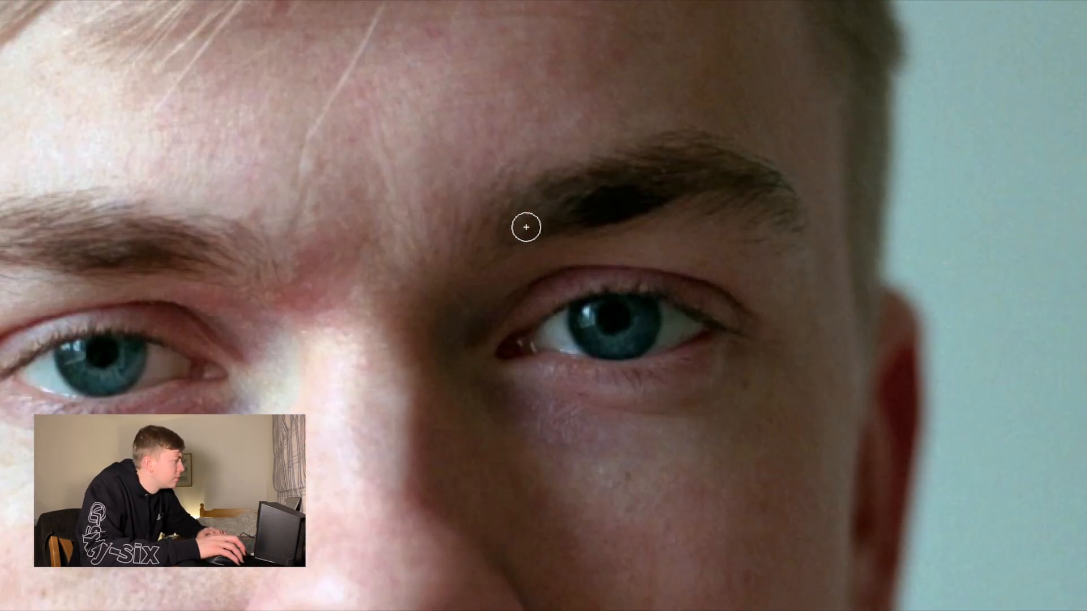
key(bracketright)
key(bracketright)
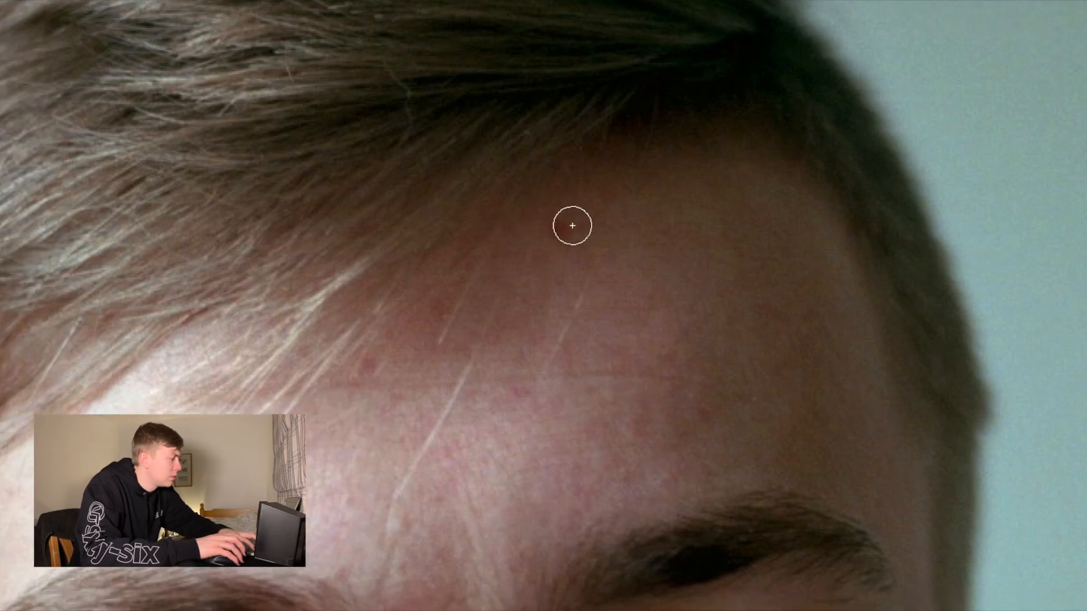
scroll(687, 320, down, 1)
key(bracketleft)
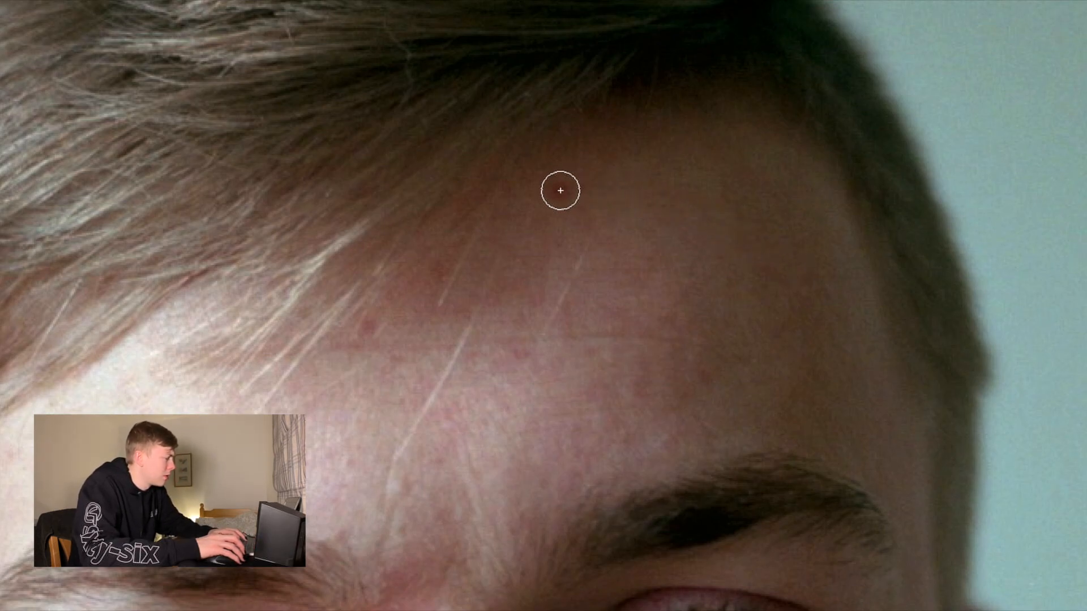
key(bracketleft)
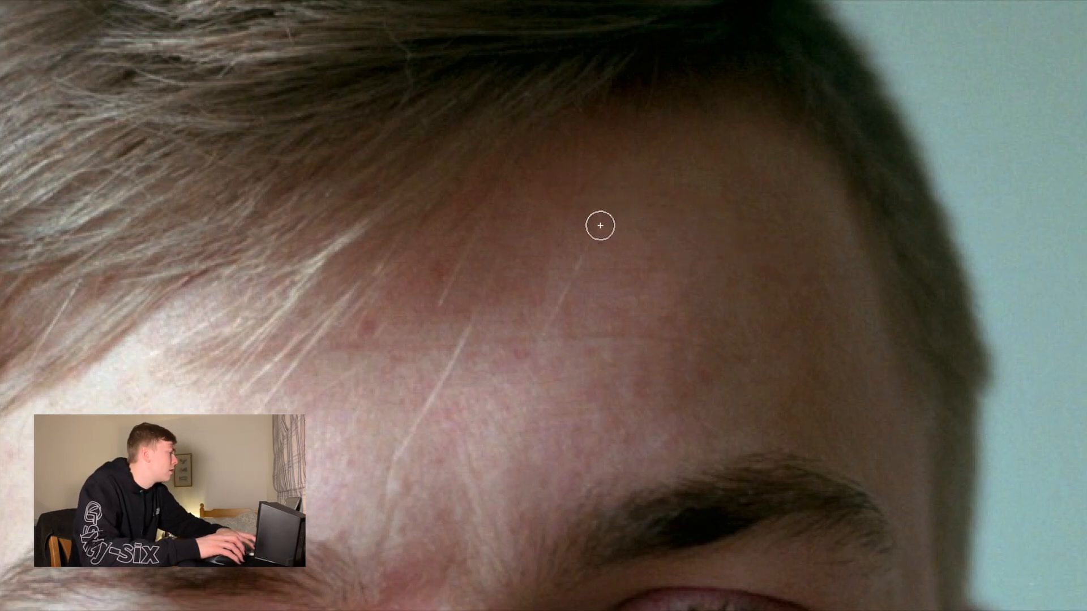
- Heal the small blemishes on the underside of the chin and below the mouth corner on the shaded side of the face
scroll(641, 246, down, 15)
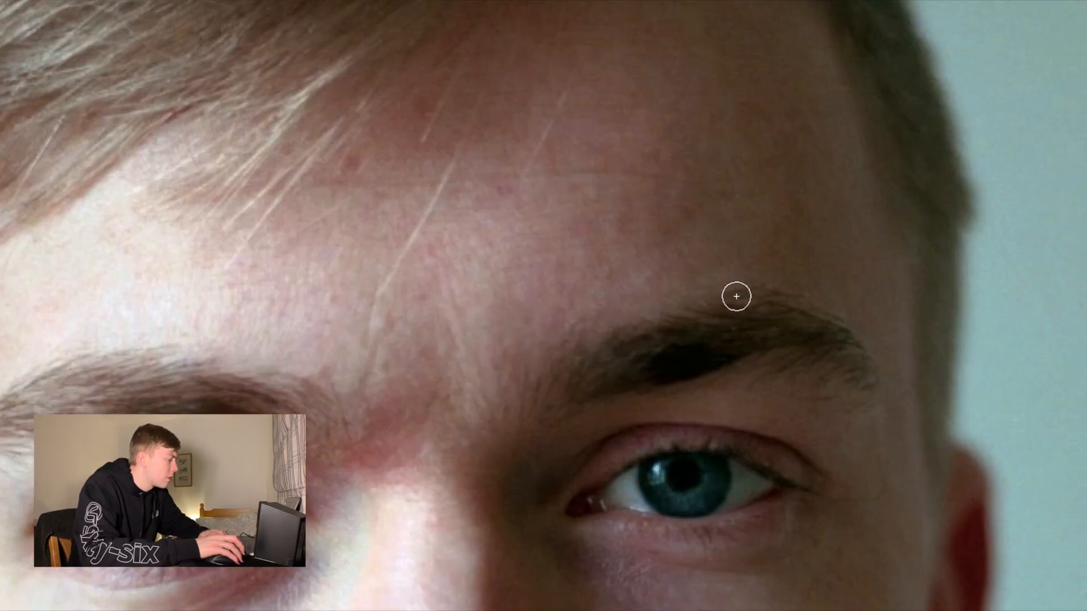
click(501, 349)
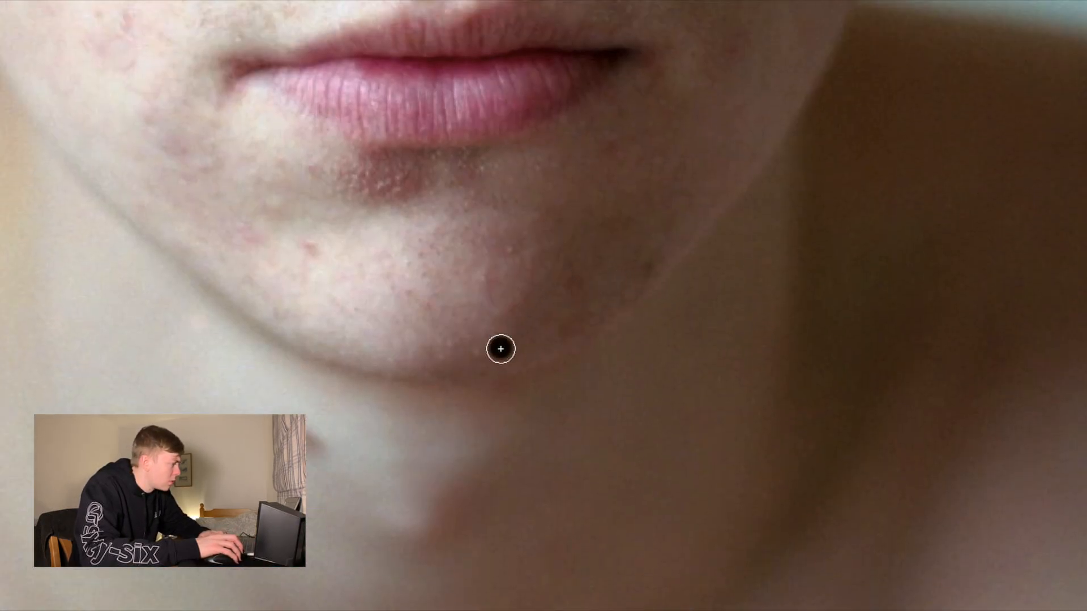
click(613, 151)
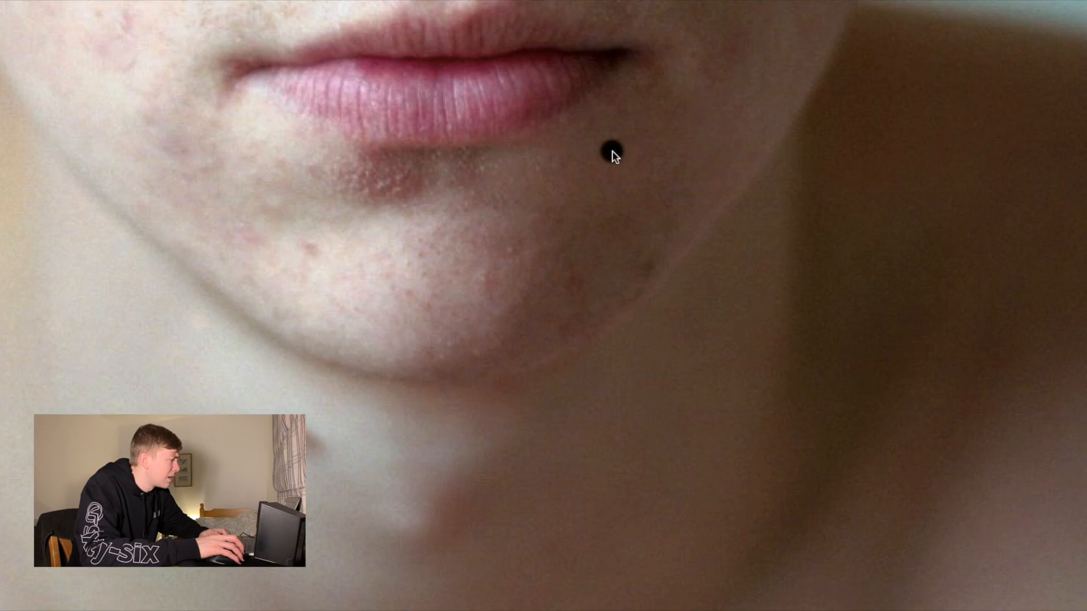
- Heal the small spots on the lit side of the chin and the neck with the Spot Healing Brush
scroll(613, 154, left, 10)
scroll(628, 164, down, 1)
scroll(628, 164, right, 1)
click(786, 226)
click(790, 419)
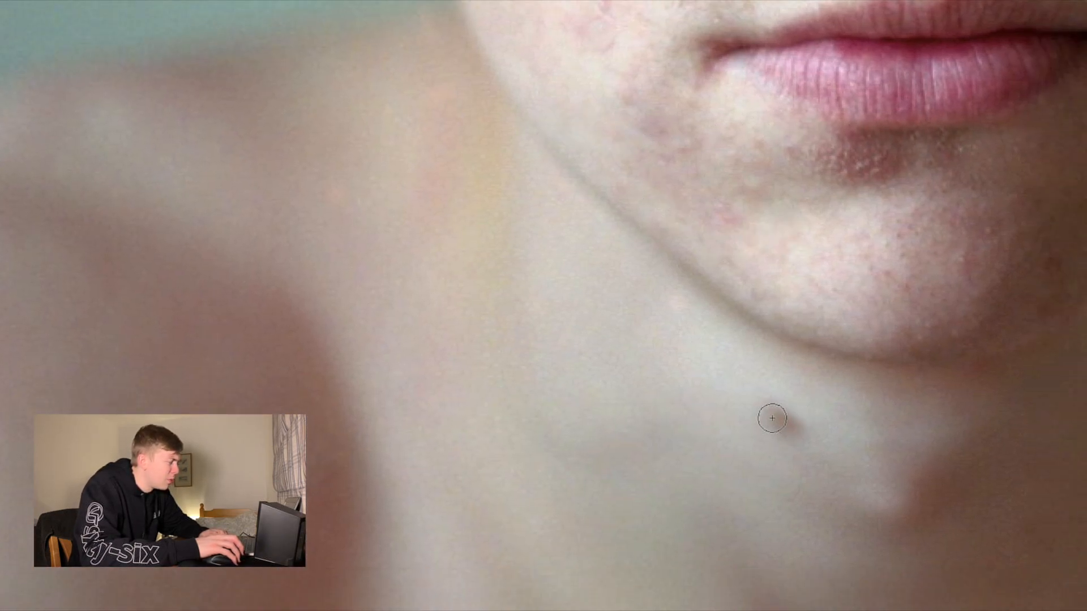
- Examine the chin, the eye area and the whole face at lower magnification for remaining blemishes
scroll(772, 419, down, 5)
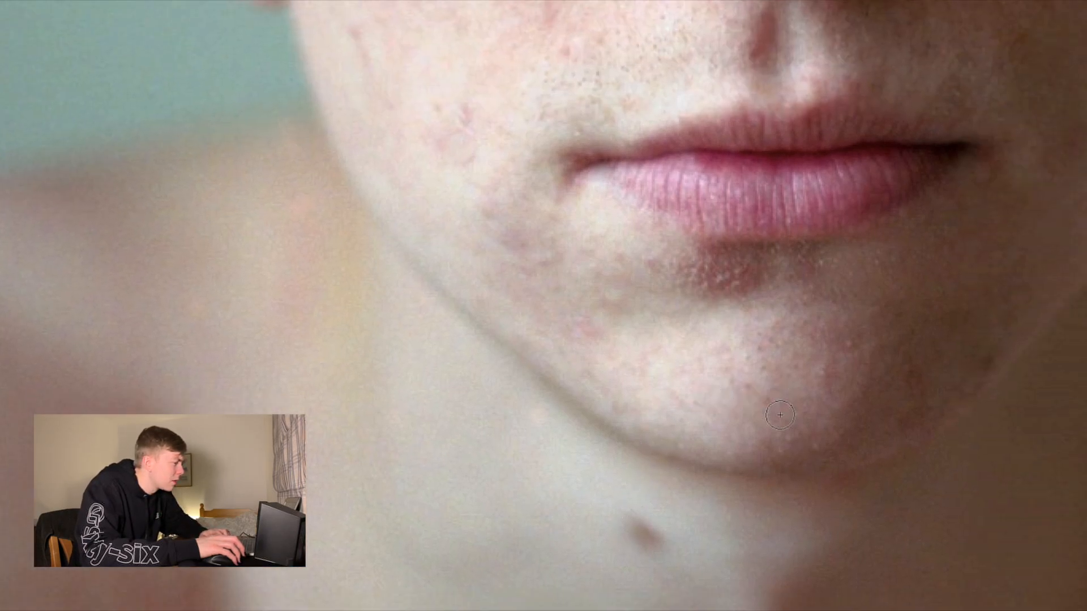
scroll(679, 328, up, 6)
scroll(496, 193, up, 2)
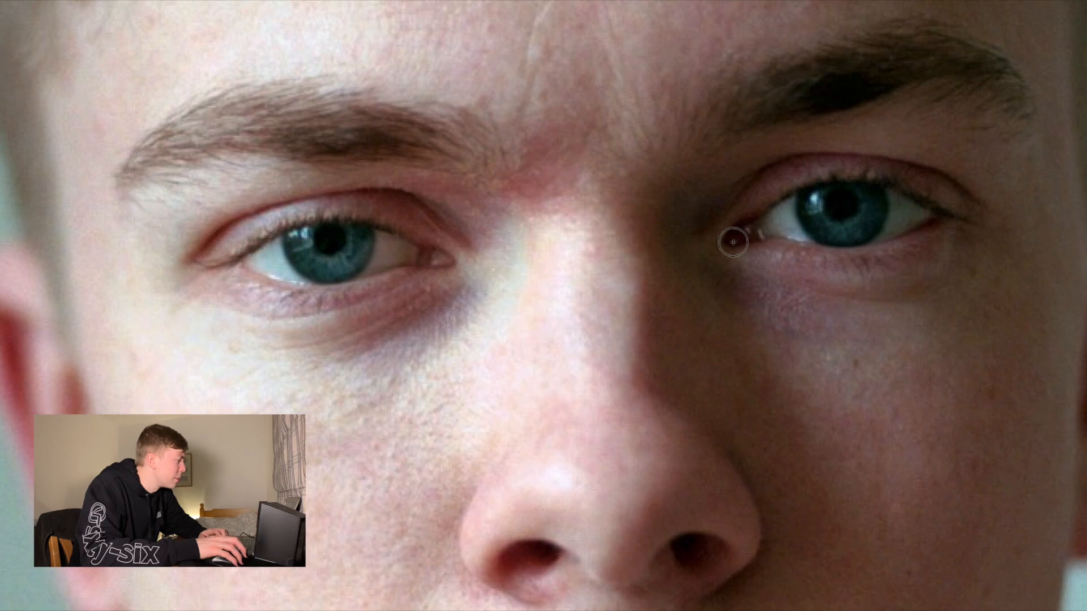
scroll(567, 215, up, 2)
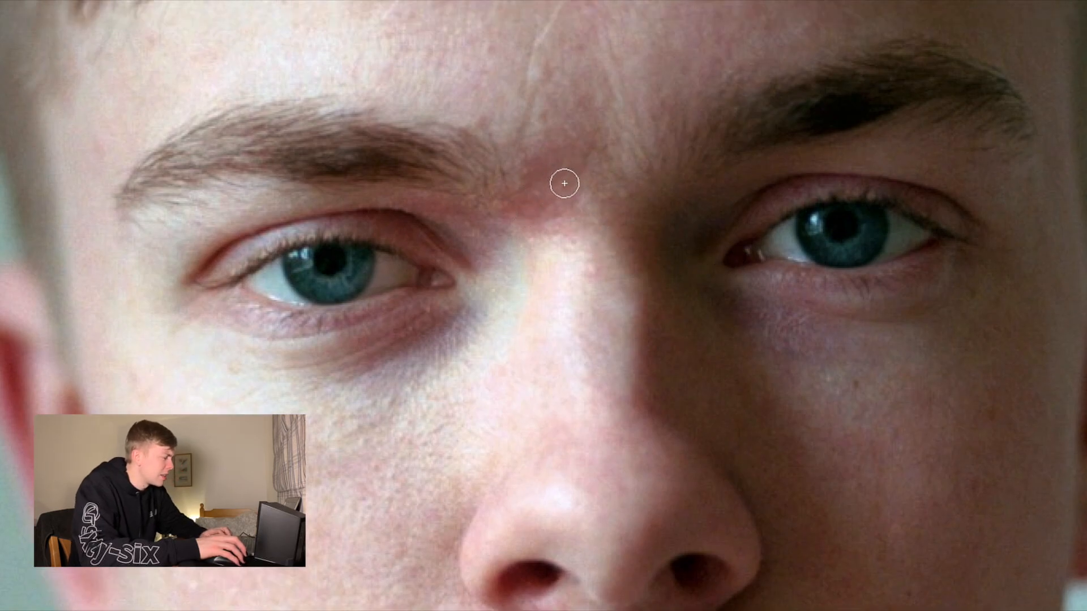
scroll(564, 183, down, 1)
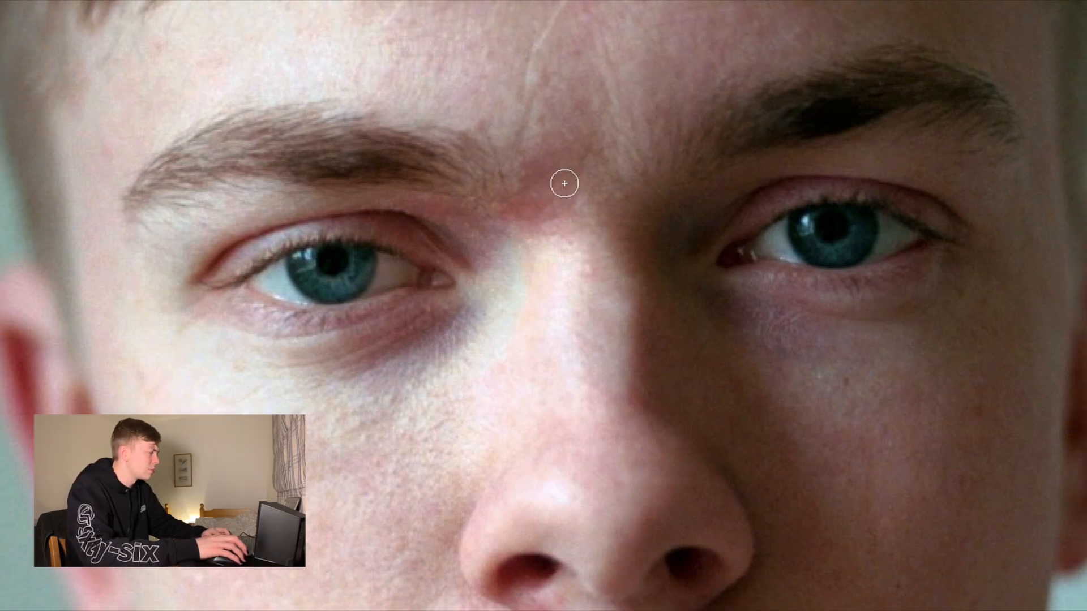
alt+click(564, 184)
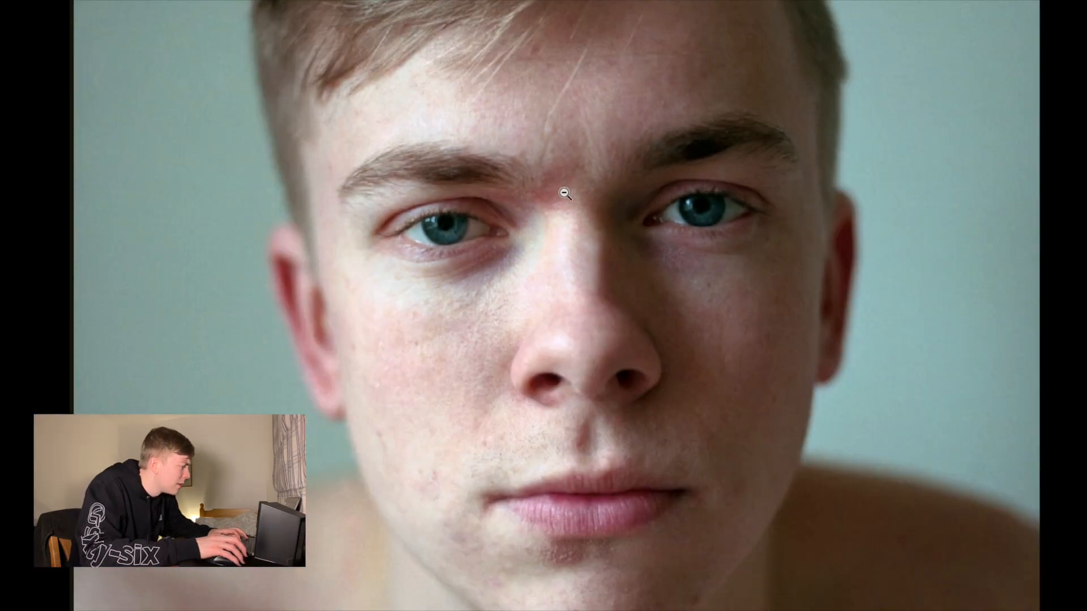
alt+click(565, 193)
- Magnify the shaded cheek beside the nose and reduce the healing brush size for its fine spots
click(673, 377)
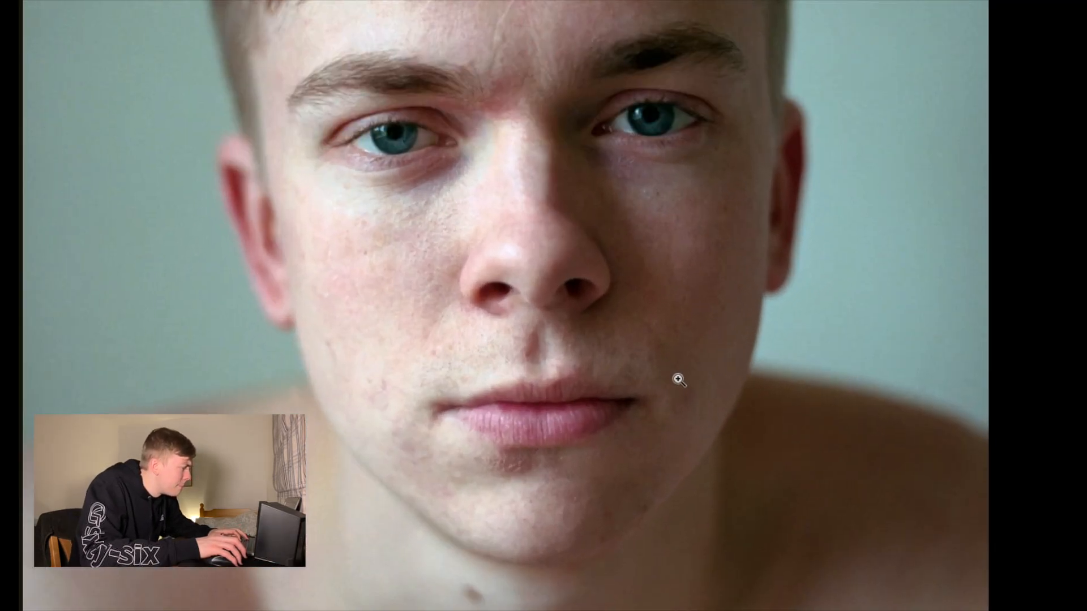
click(695, 310)
key(b)
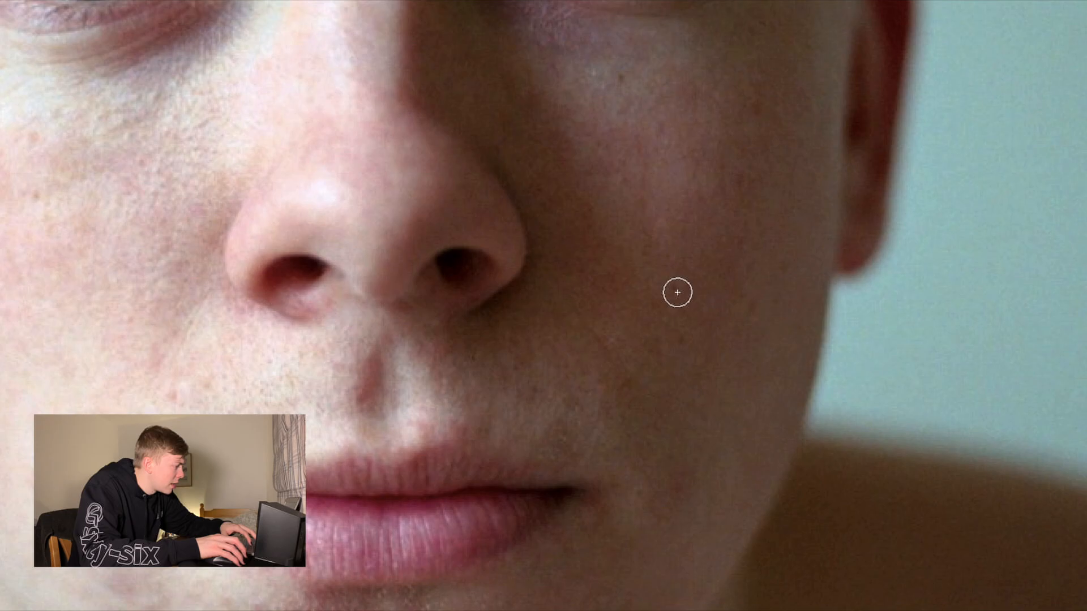
key(bracketleft)
key(bracketleft)
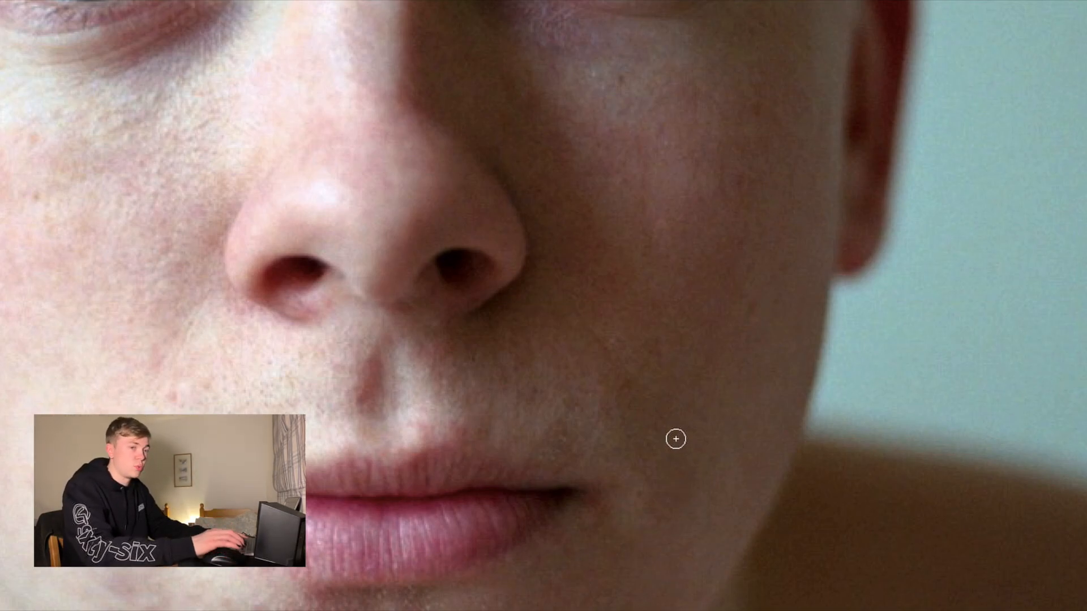
- Zoom out to 33.33% to show the whole portrait and return from full-screen view to the standard workspace
alt+click(664, 382)
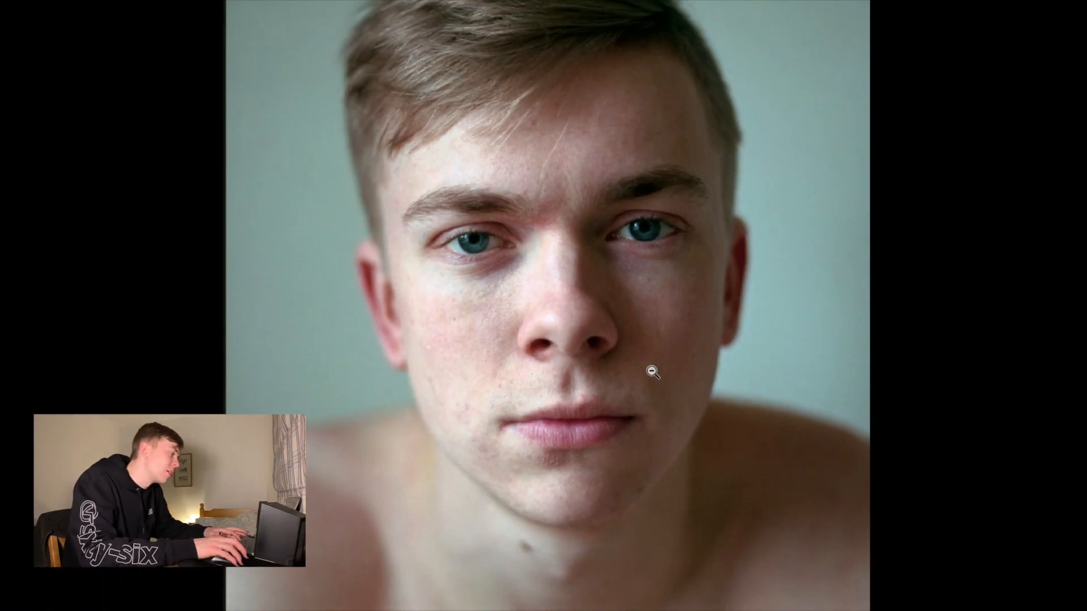
alt+click(652, 372)
alt+click(653, 372)
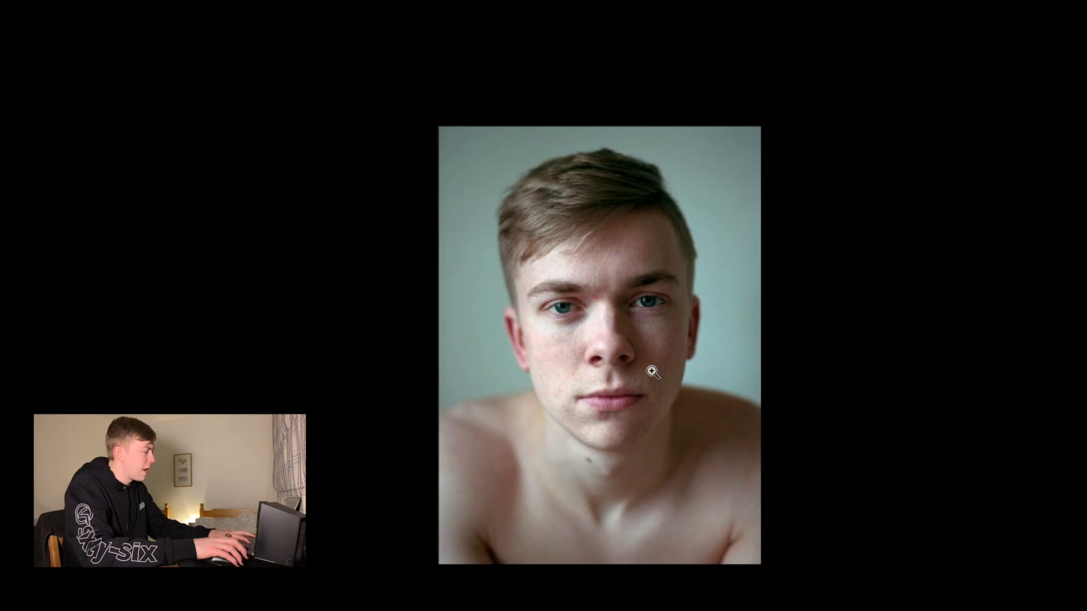
key(f)
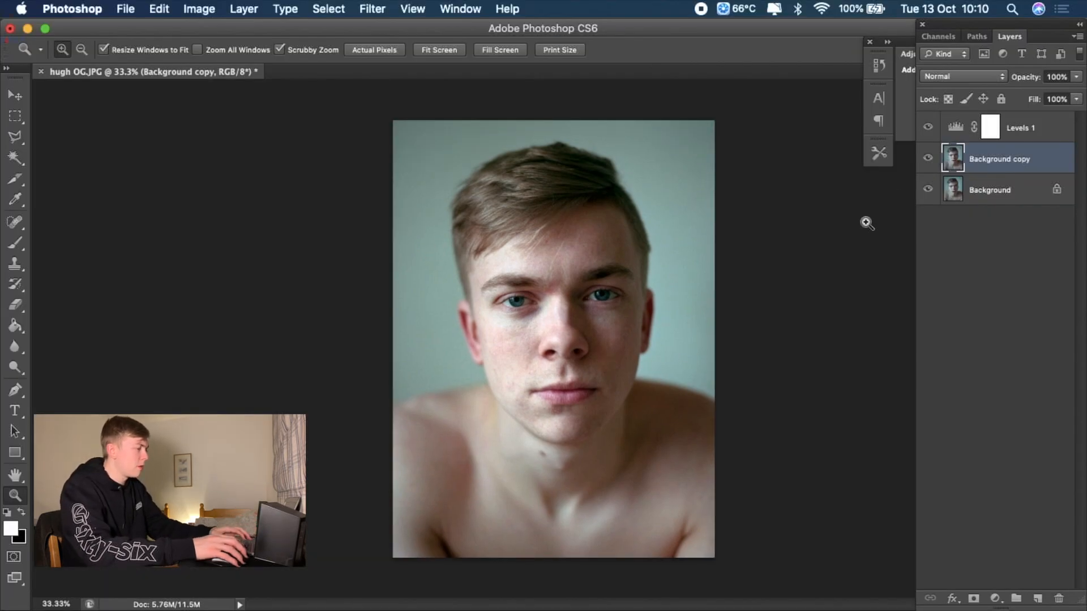